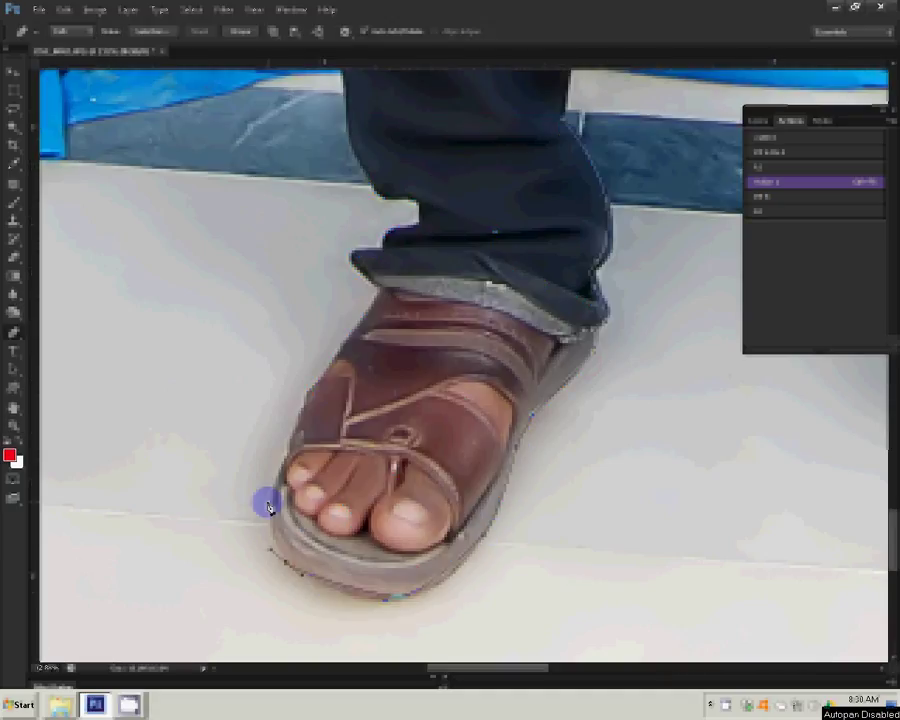
- Add Pen anchor points along the sandal edge and up the trouser hem
{"action": "left_click", "coordinate": [360, 318]}
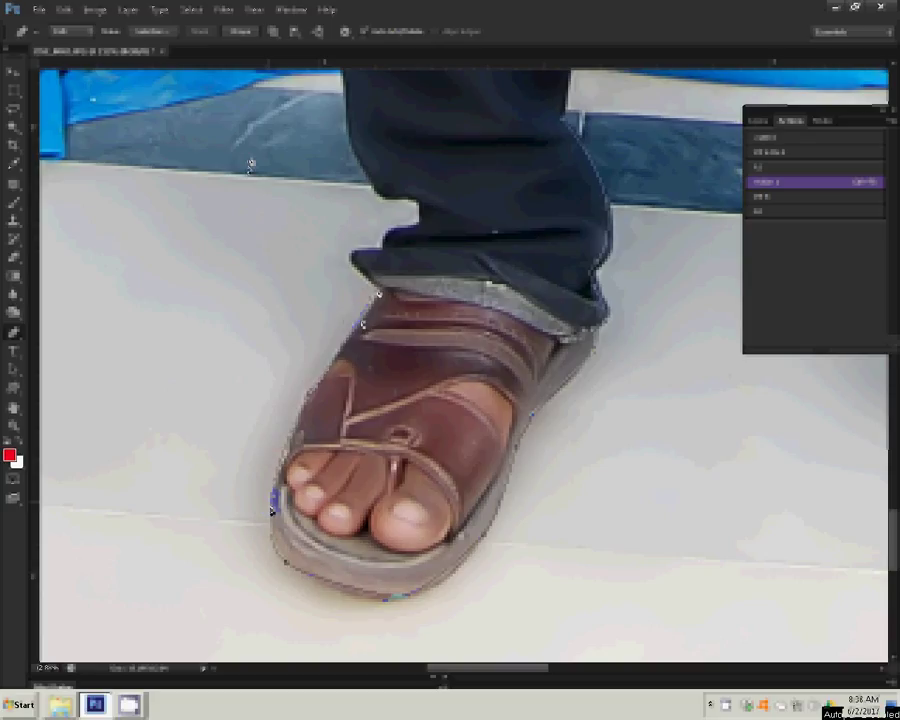
{"action": "left_click", "coordinate": [380, 295]}
{"action": "left_click", "coordinate": [425, 217]}
{"action": "left_click", "coordinate": [335, 408]}
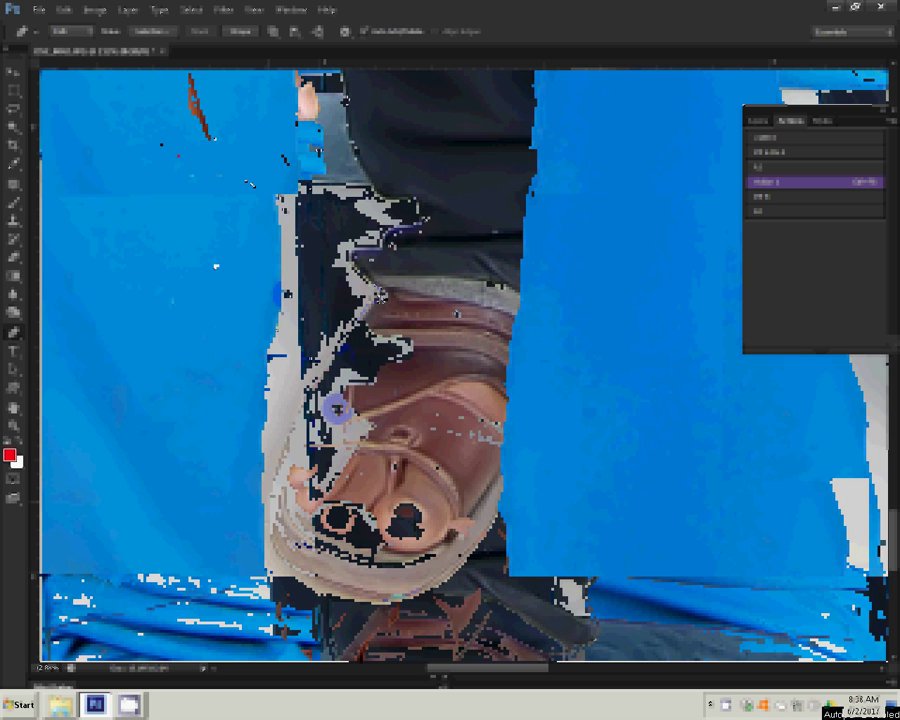
- Continue the pen path along the hand and the shirt shoulder
{"action": "left_click", "coordinate": [242, 209]}
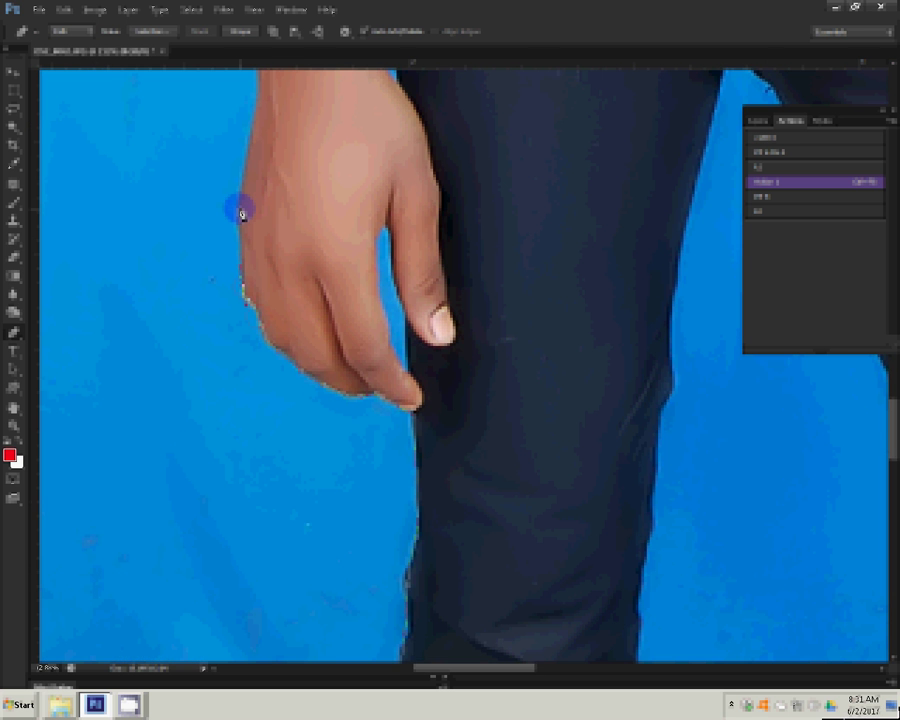
{"action": "left_click", "coordinate": [248, 124]}
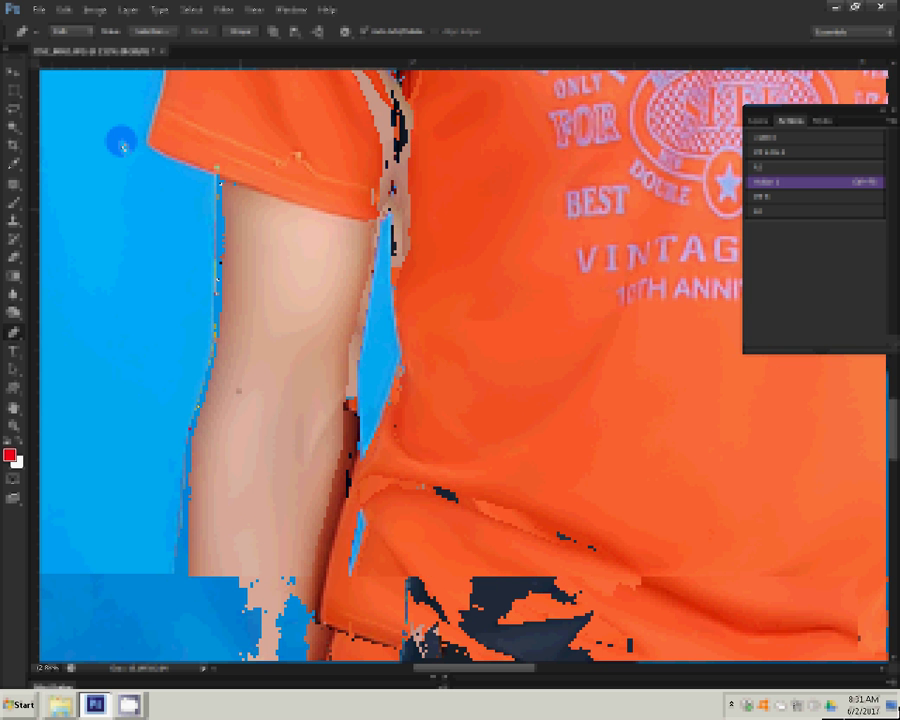
{"action": "left_click_drag", "start_coordinate": [121, 146], "coordinate": [144, 367]}
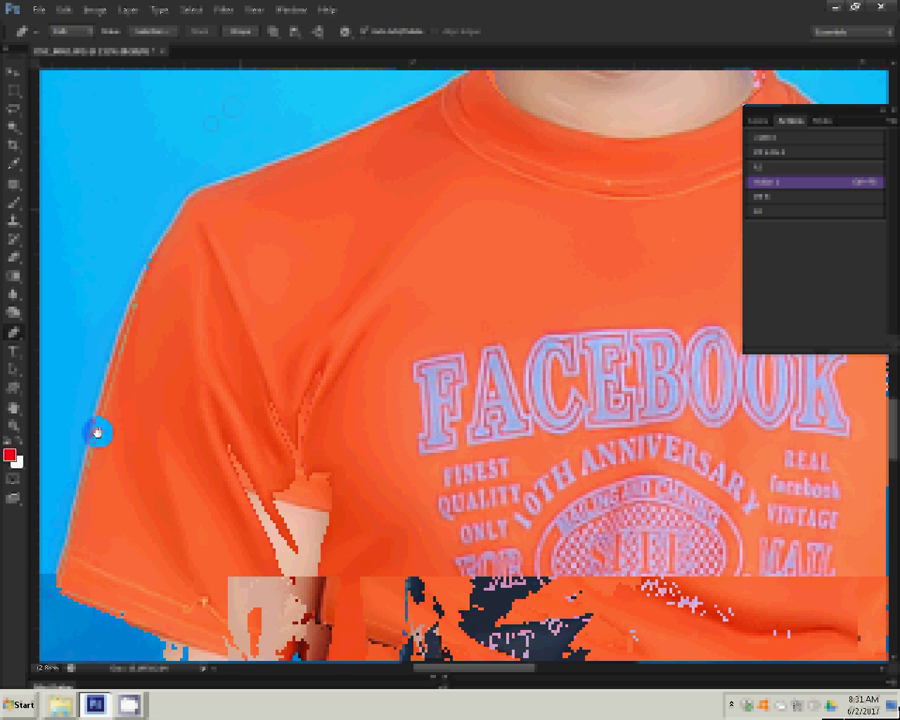
{"action": "left_click", "coordinate": [96, 427]}
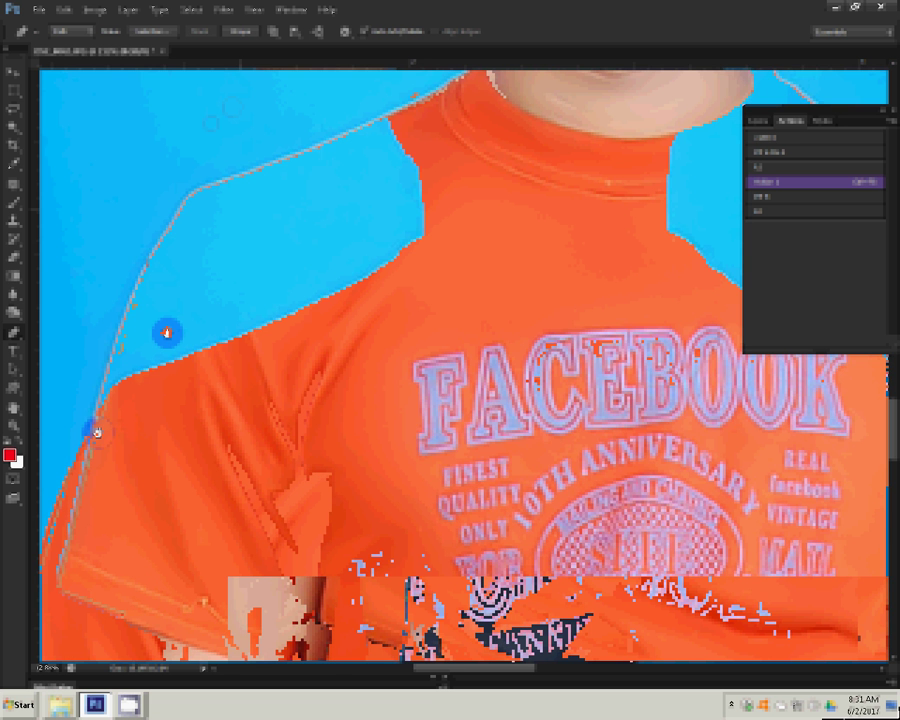
- Extend the pen path along the jawline, earlobe and up to the top of the ear
{"action": "scroll", "coordinate": [166, 332], "scroll_direction": "up", "scroll_amount": 5}
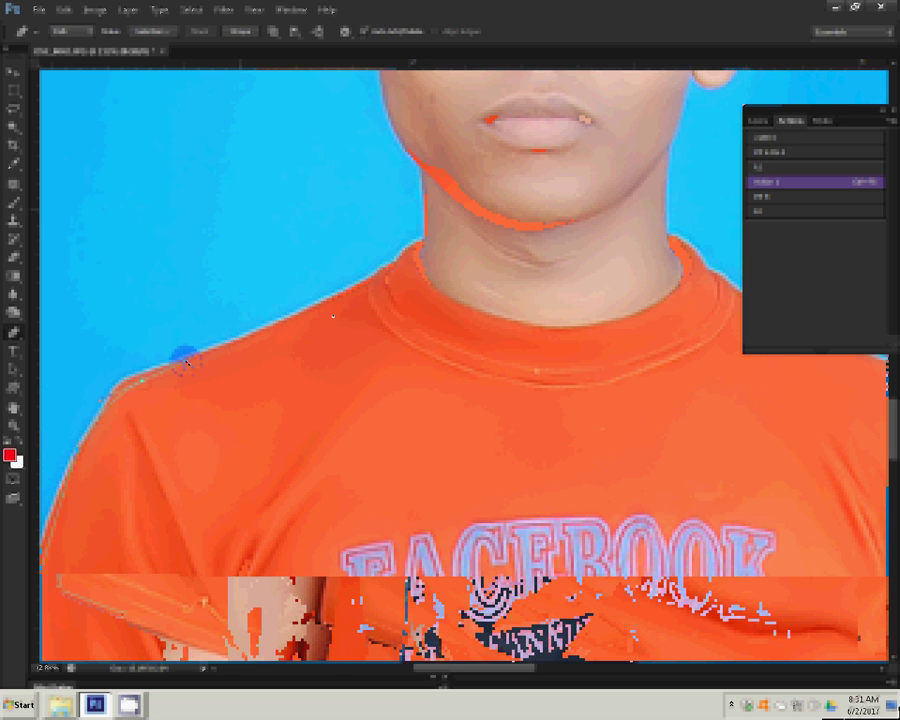
{"action": "scroll", "coordinate": [320, 510], "scroll_direction": "up", "scroll_amount": 8}
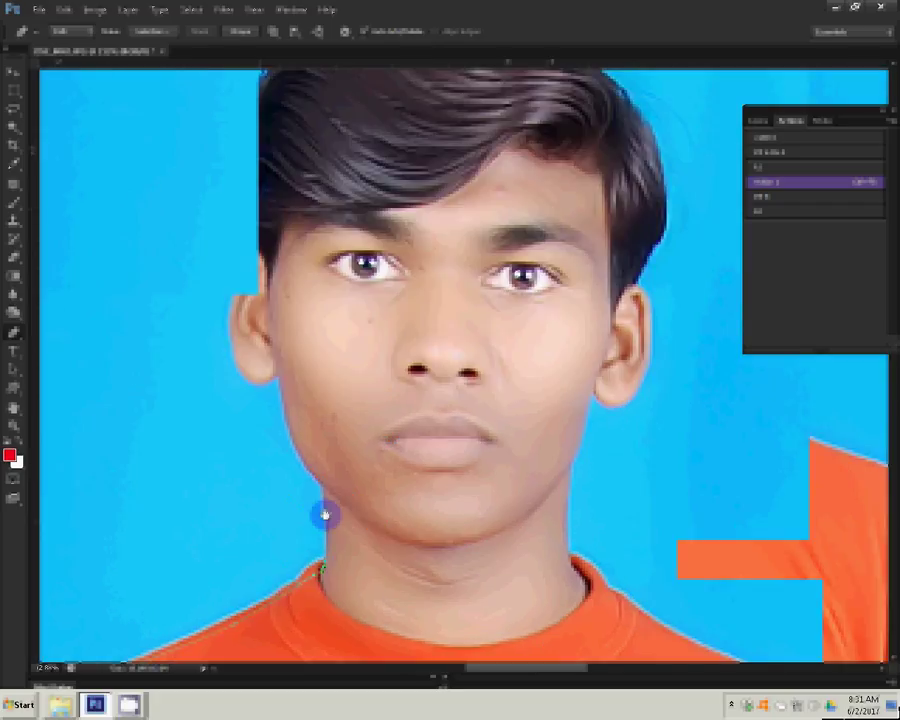
{"action": "left_click", "coordinate": [325, 515]}
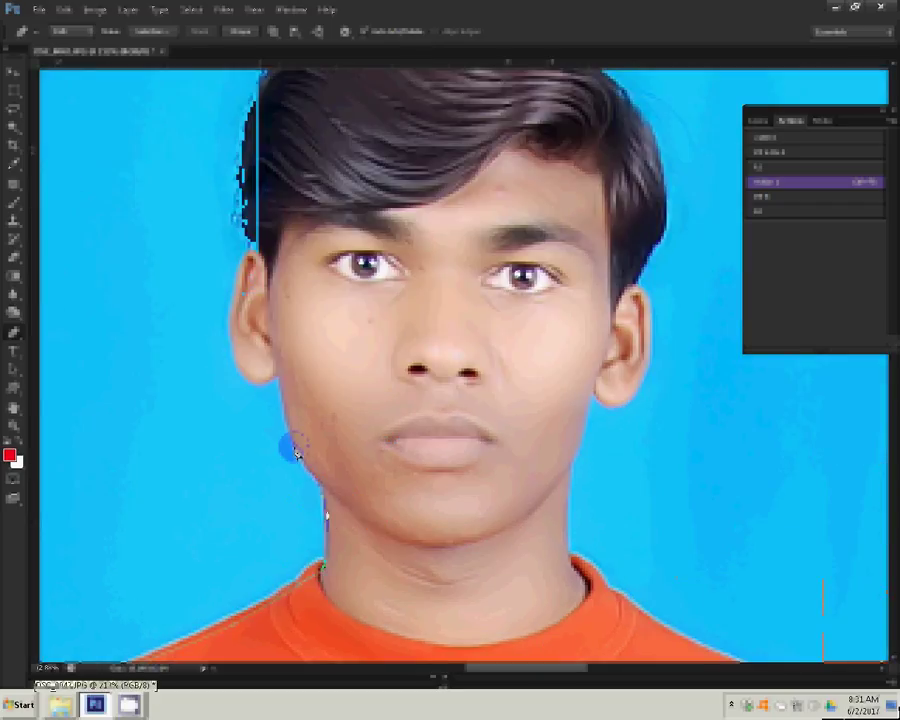
{"action": "left_click", "coordinate": [279, 385]}
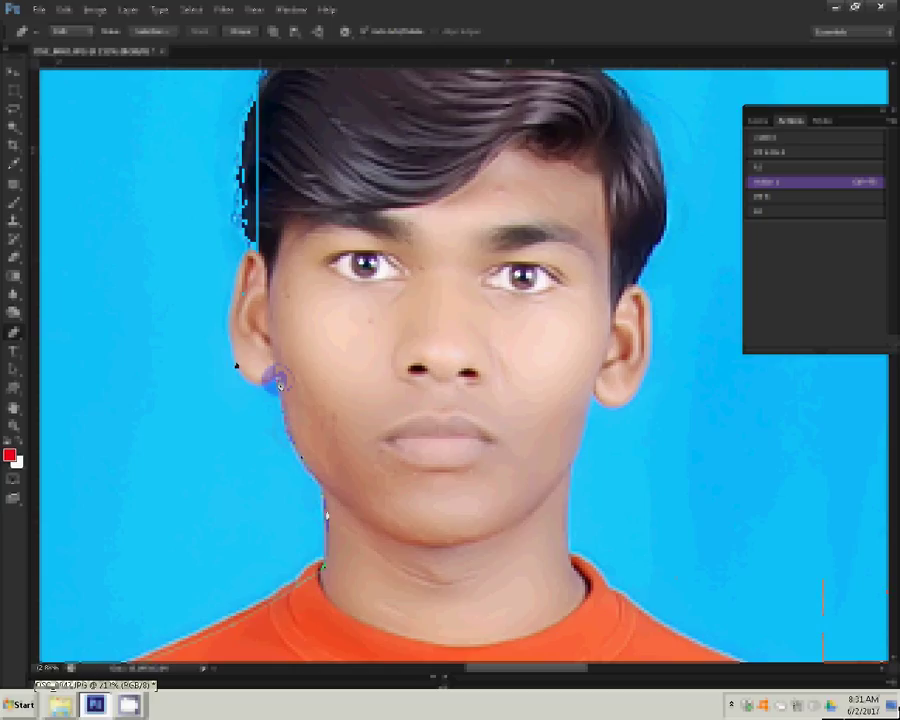
{"action": "left_click", "coordinate": [236, 363]}
{"action": "left_click", "coordinate": [249, 259]}
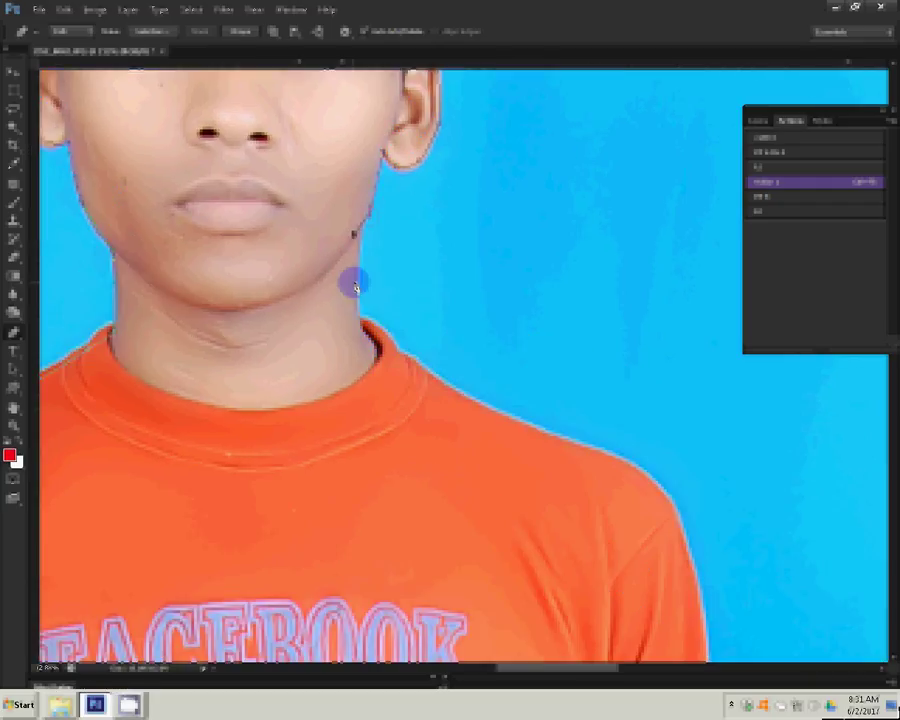
- Place pen anchors down the neck to the collar and around the second hand's thumb
{"action": "left_click", "coordinate": [406, 362]}
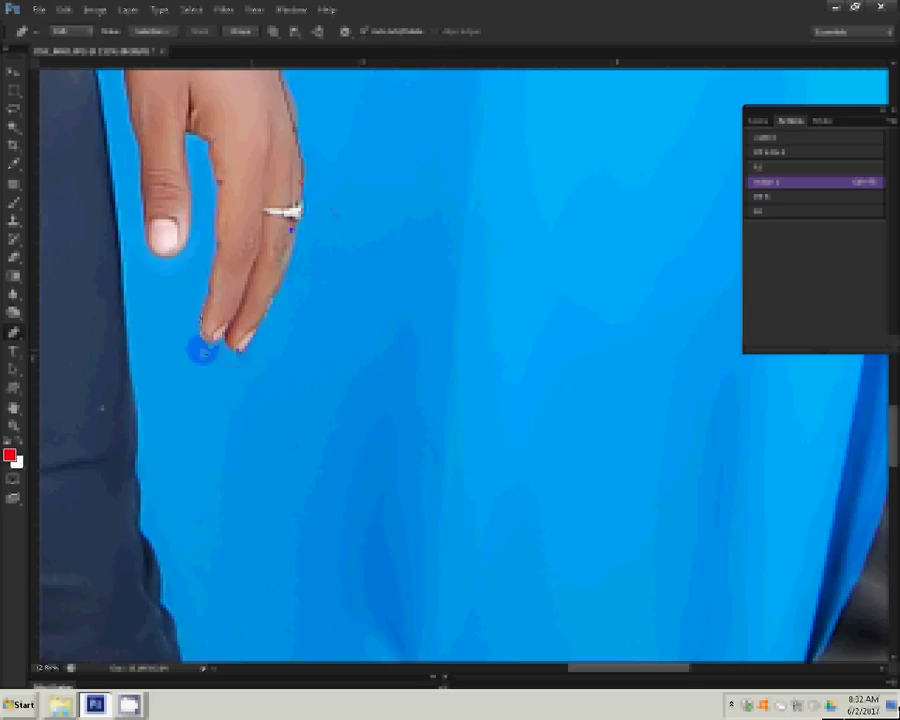
{"action": "left_click", "coordinate": [181, 194]}
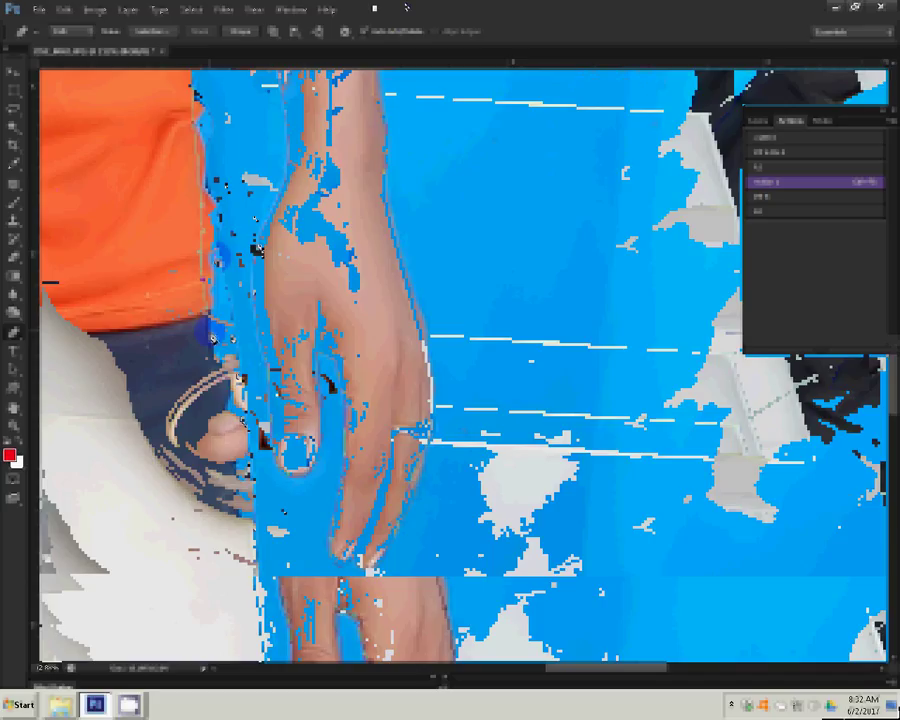
{"action": "left_click", "coordinate": [417, 392]}
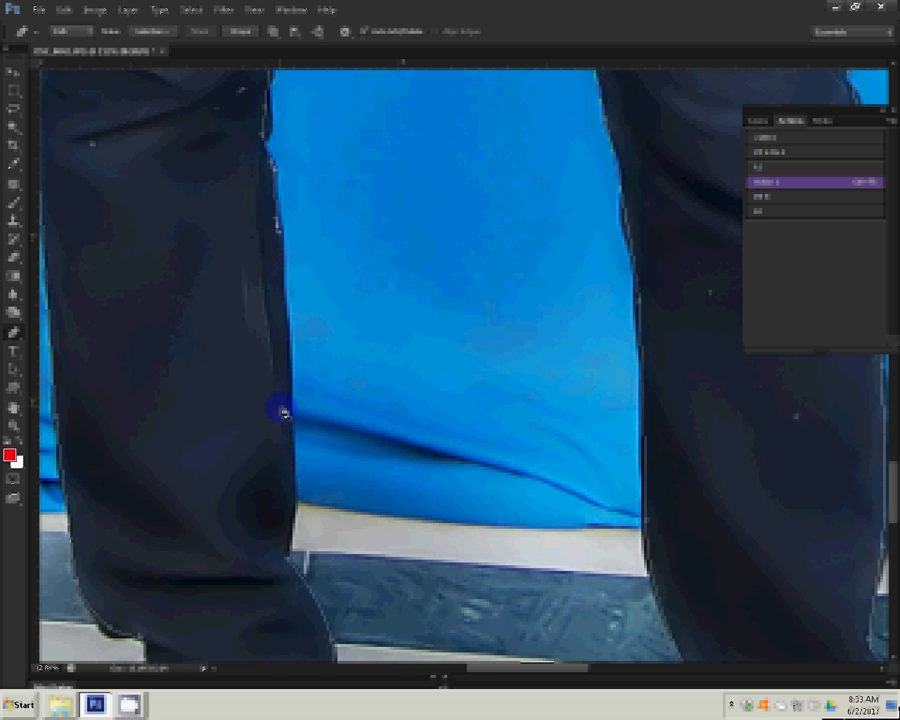
- Finish the path down the trouser edge and convert it into a selection
{"action": "left_click", "coordinate": [289, 464]}
{"action": "left_click", "coordinate": [295, 519]}
{"action": "left_click", "coordinate": [288, 566]}
{"action": "right_click", "coordinate": [217, 285]}
{"action": "left_click", "coordinate": [240, 340]}
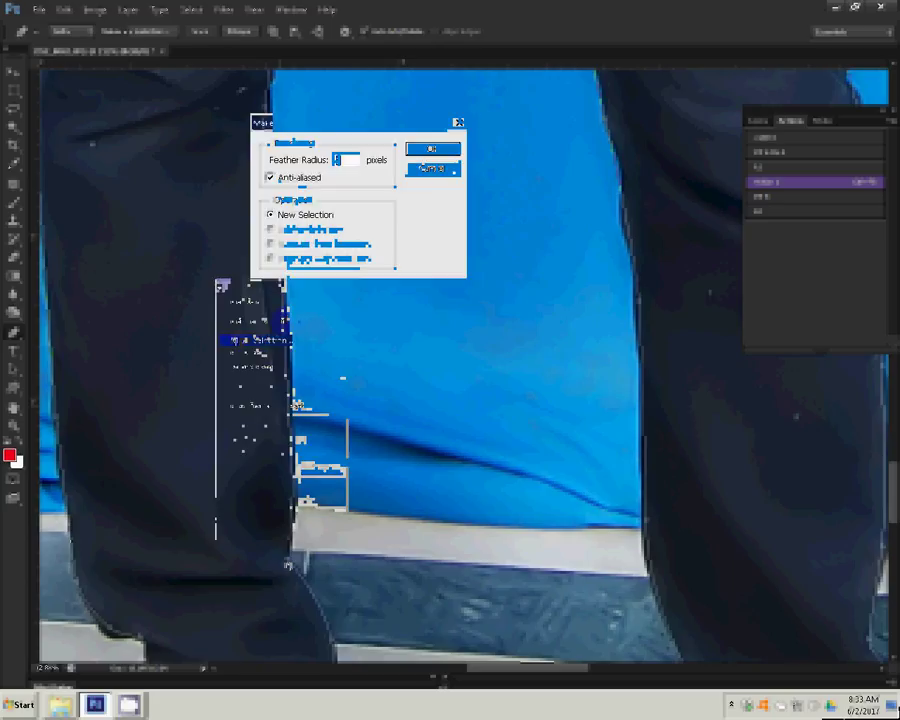
{"action": "left_click", "coordinate": [440, 172]}
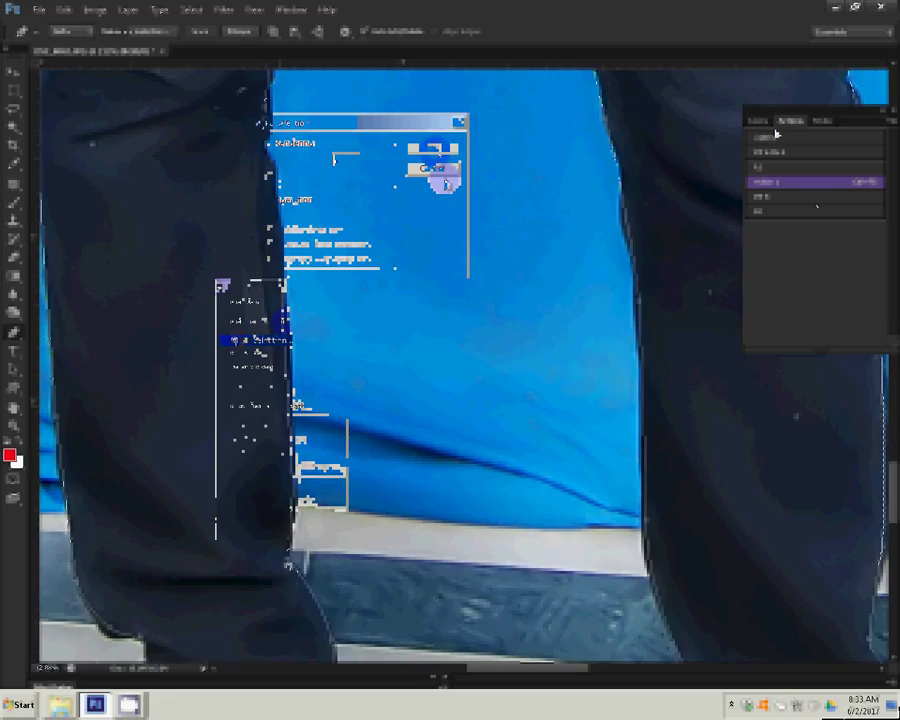
- Copy the selected person to a new layer and hide the Background layer
{"action": "left_click", "coordinate": [127, 10]}
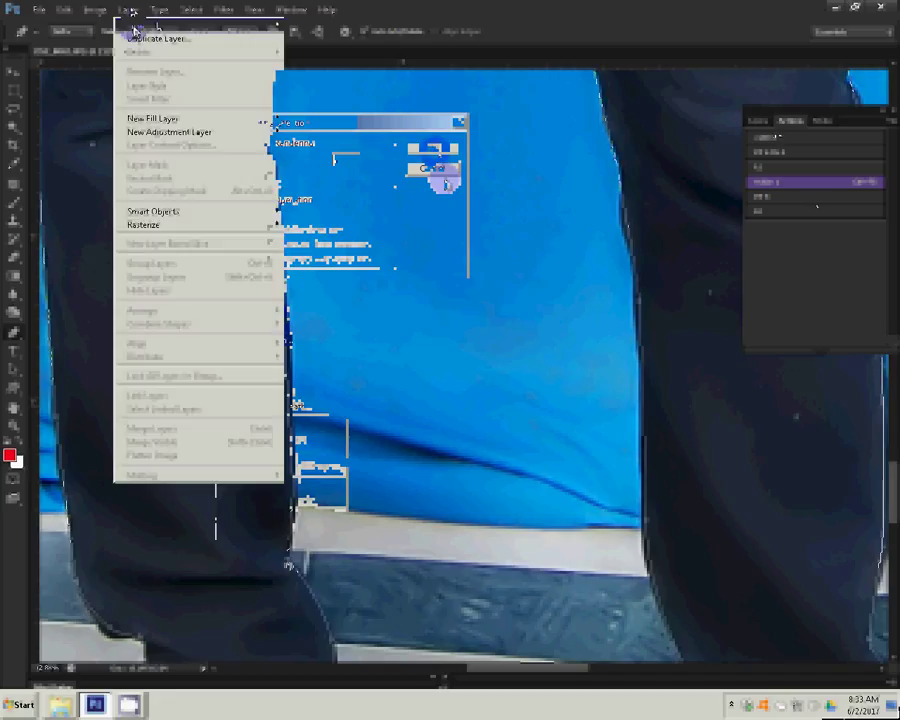
{"action": "mouse_move", "coordinate": [140, 25]}
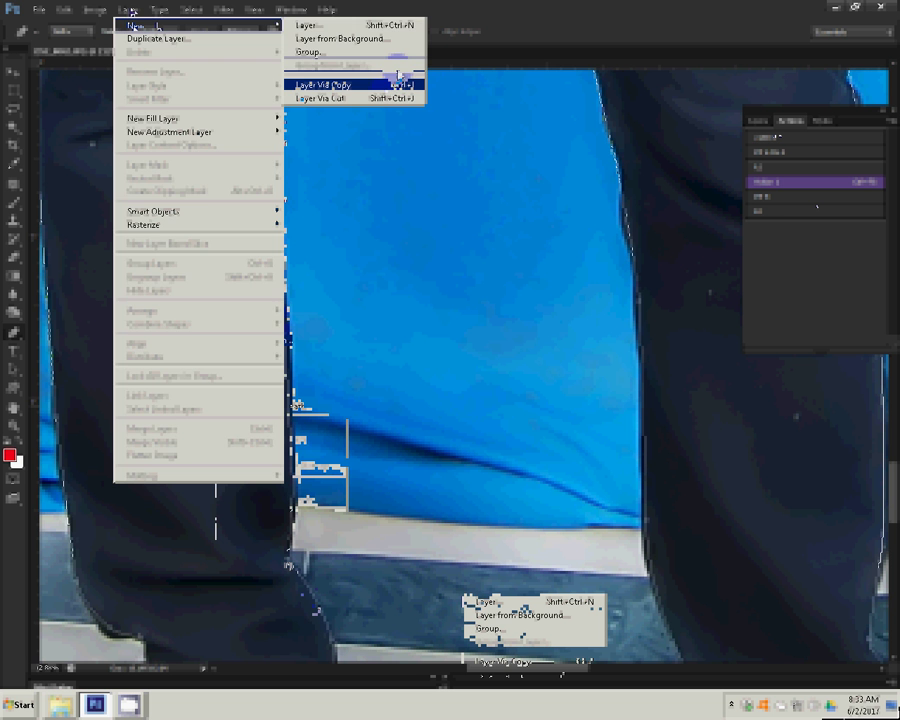
{"action": "left_click", "coordinate": [398, 78]}
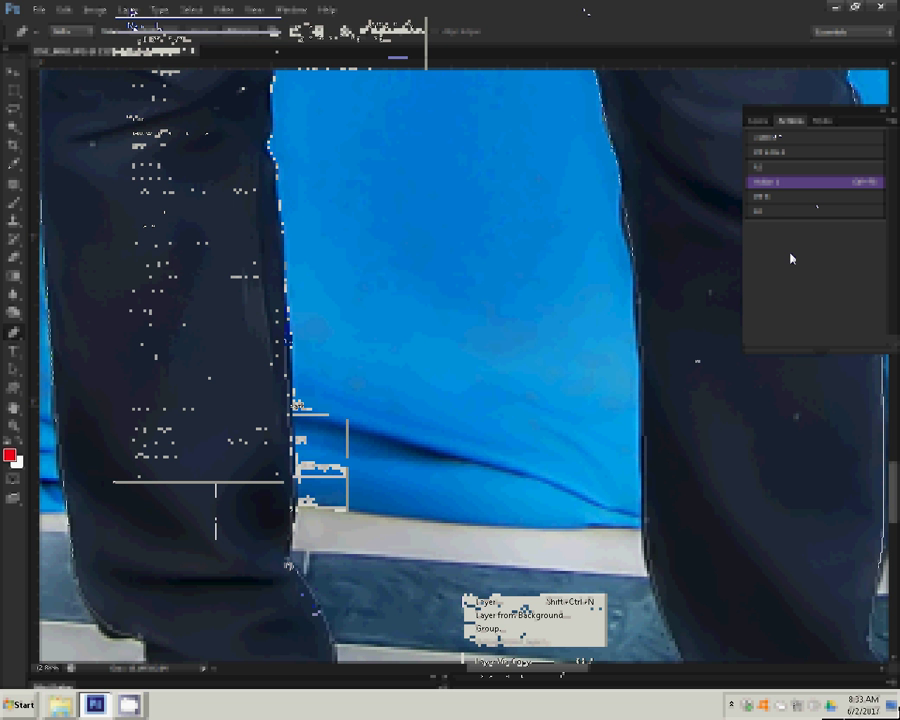
{"action": "left_click", "coordinate": [773, 228]}
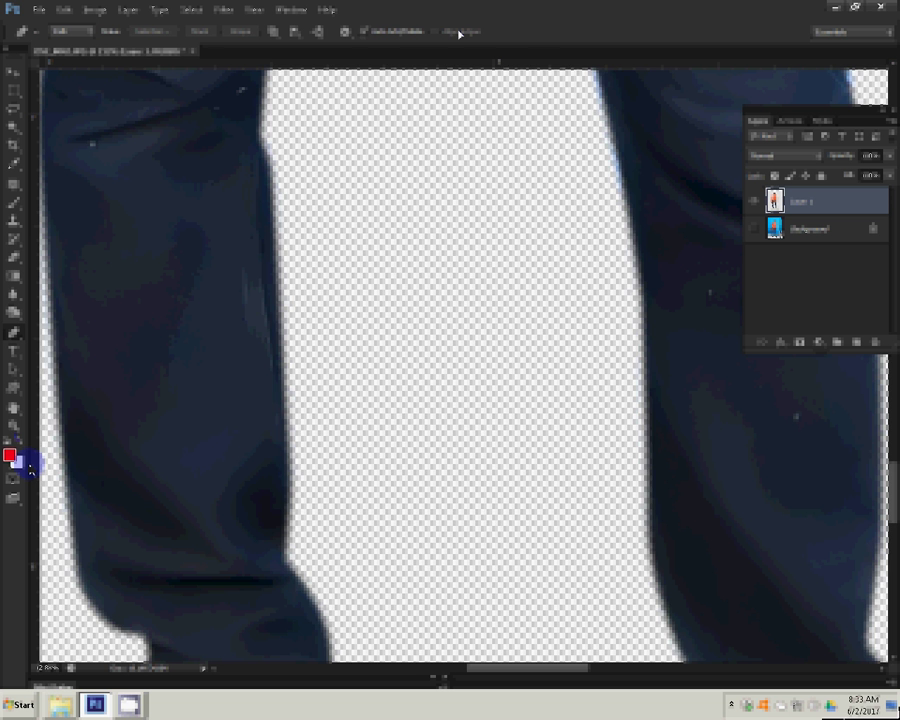
- Fit the figure on screen, zoom in and erase the blue fringe on the shirt edge
{"action": "key", "text": "ctrl+0"}
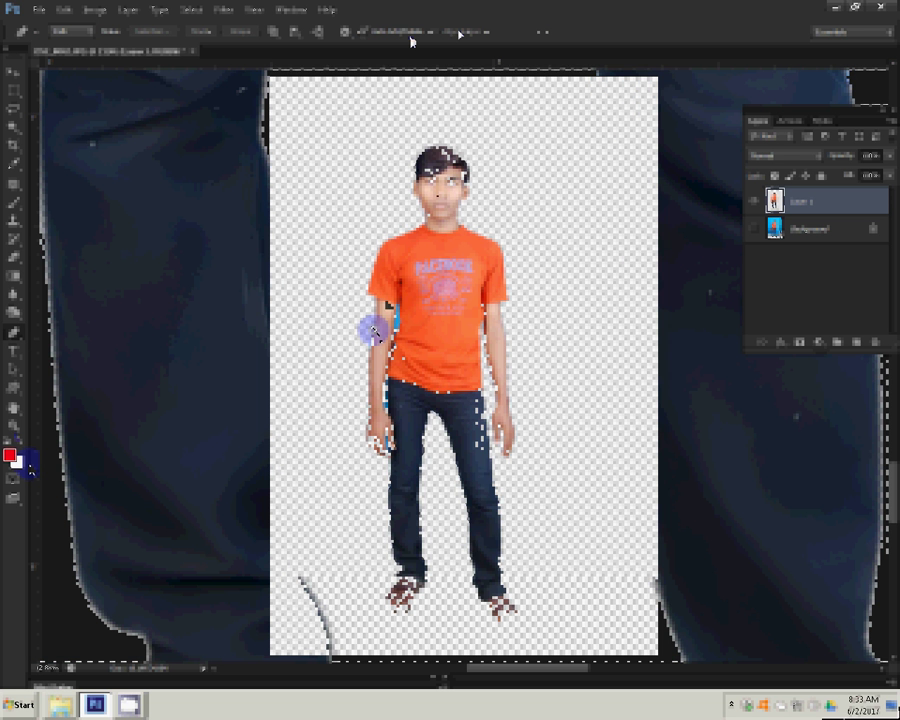
{"action": "scroll", "coordinate": [415, 462], "scroll_direction": "up", "scroll_amount": 3}
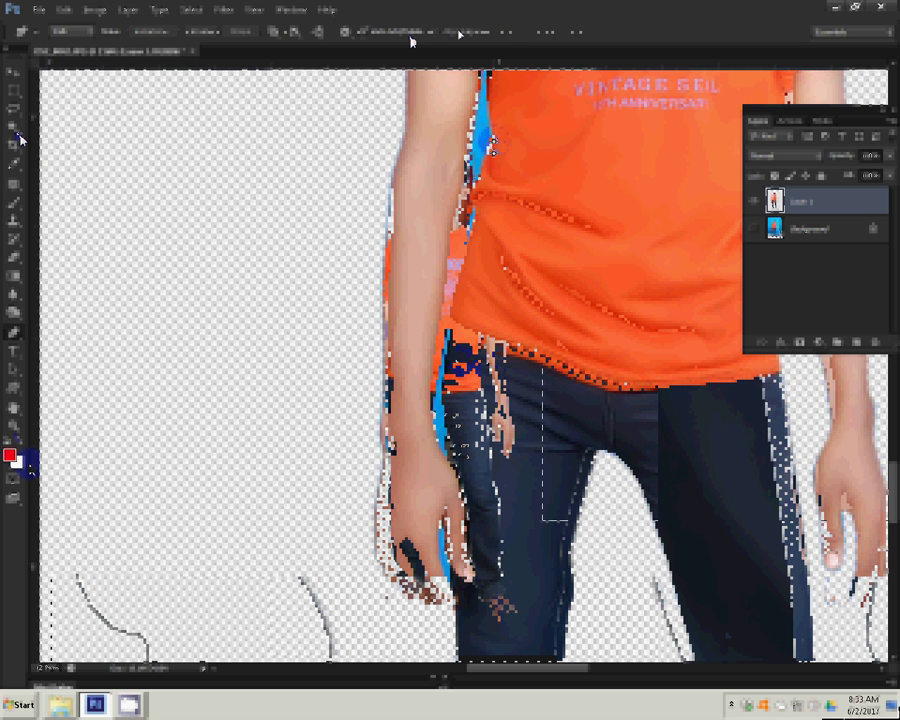
{"action": "left_click_drag", "start_coordinate": [483, 135], "coordinate": [497, 157]}
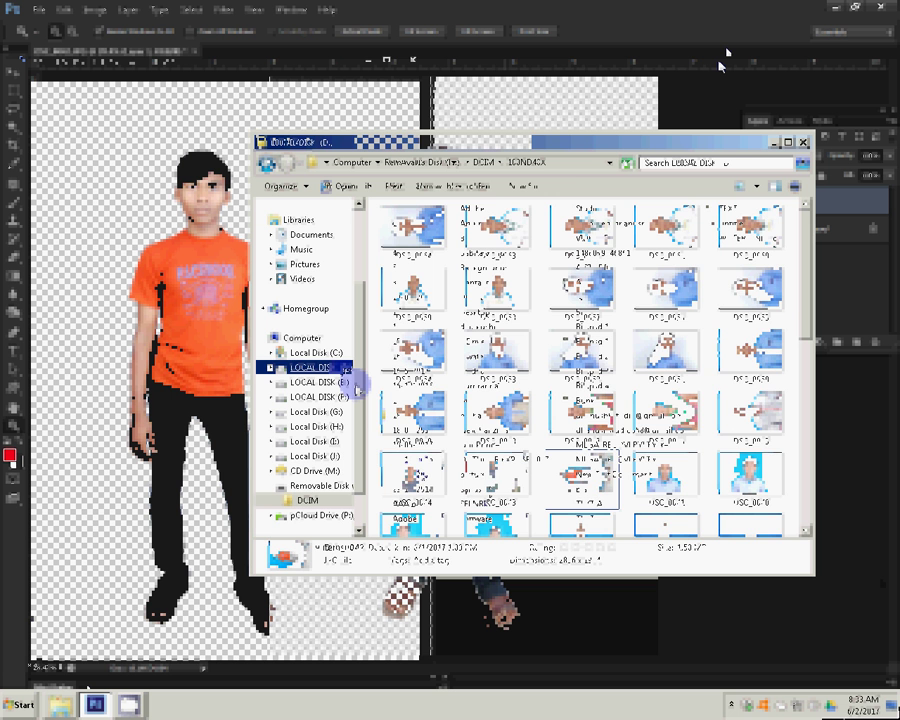
- Open garden template image 78 from D: Backgrounds > 12x30 in Photoshop
{"action": "left_click", "coordinate": [490, 270]}
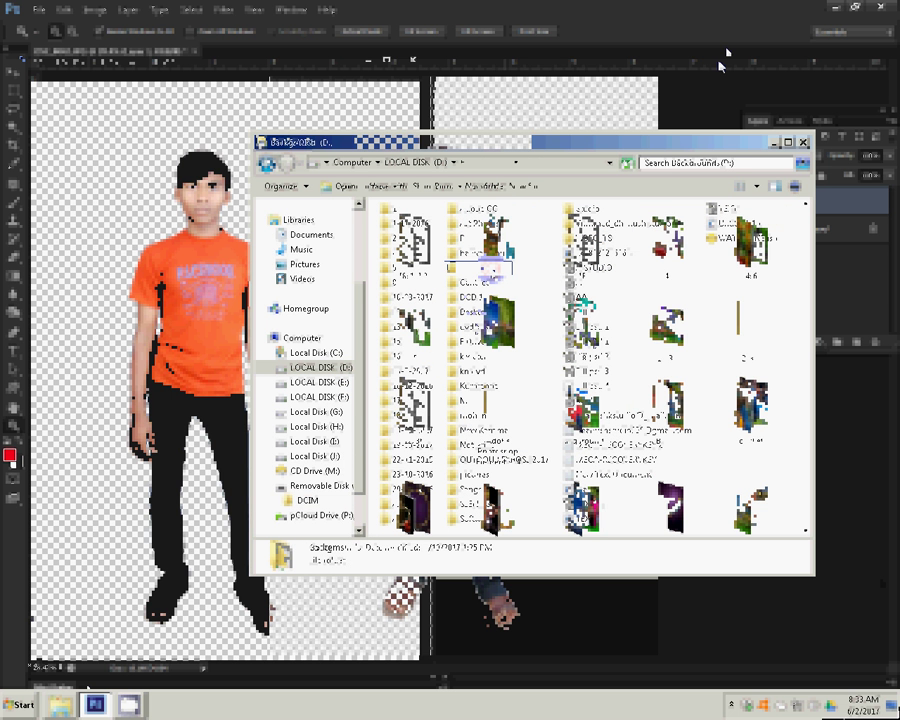
{"action": "left_click", "coordinate": [660, 340]}
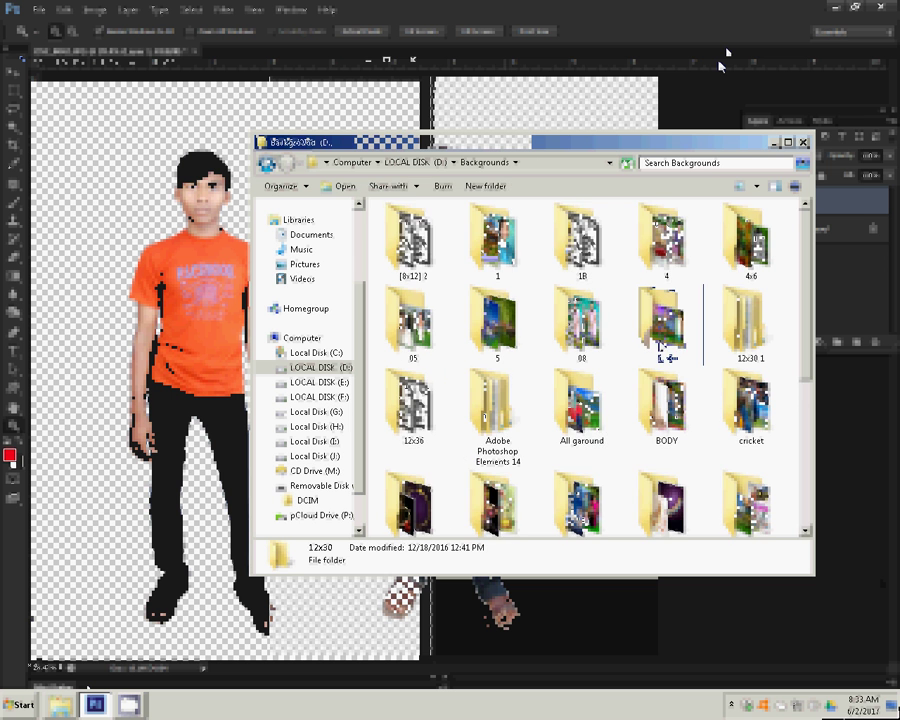
{"action": "double_click", "coordinate": [660, 330]}
{"action": "left_click", "coordinate": [764, 186]}
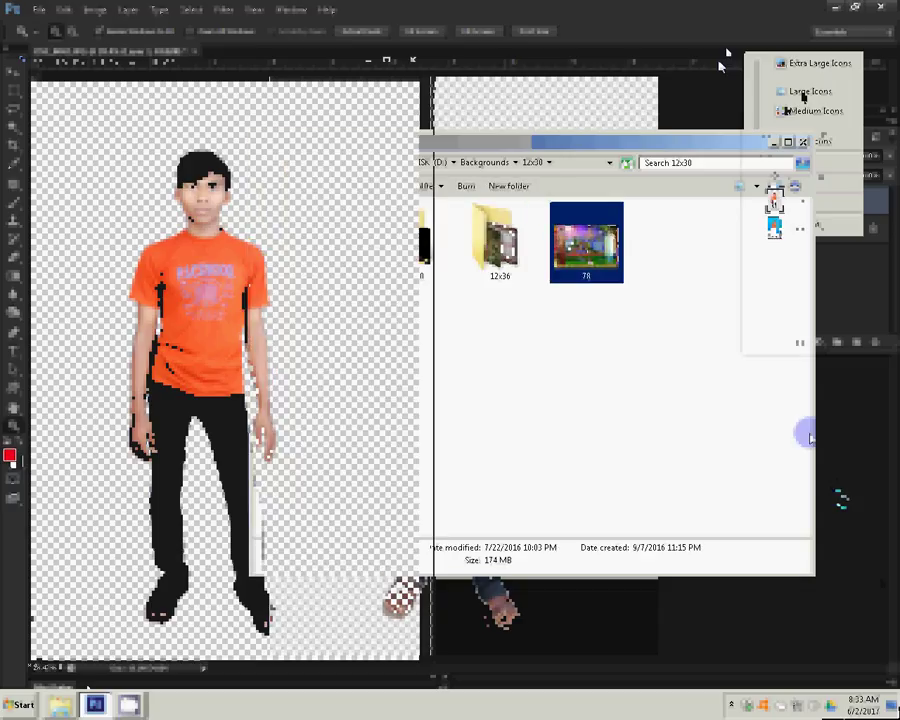
{"action": "left_click", "coordinate": [651, 205]}
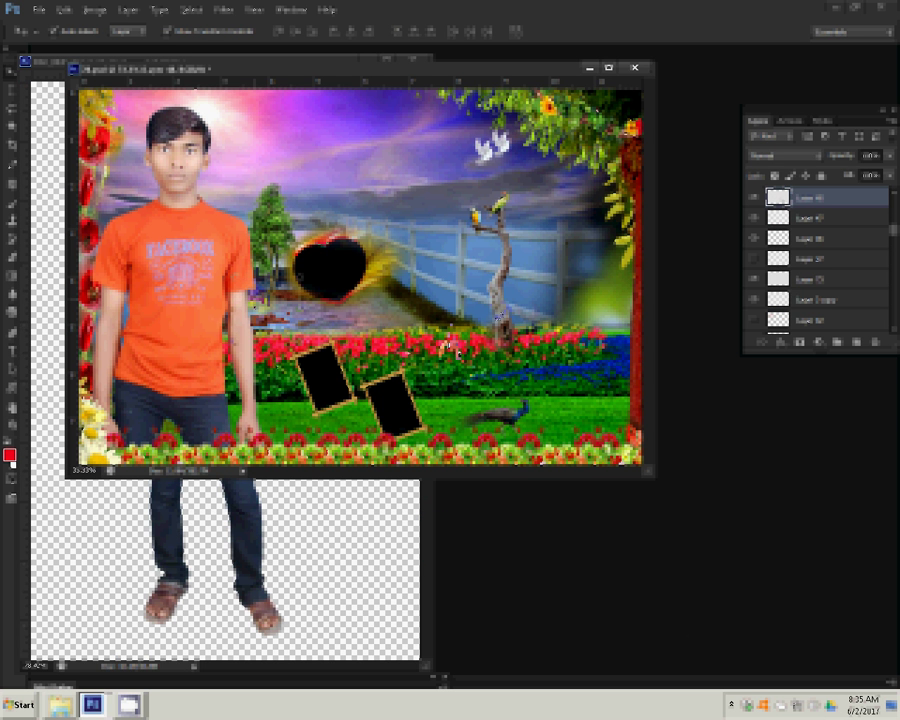
- Drag a copy of the man into the template and flip it horizontally
{"action": "left_click_drag", "start_coordinate": [448, 345], "coordinate": [533, 292]}
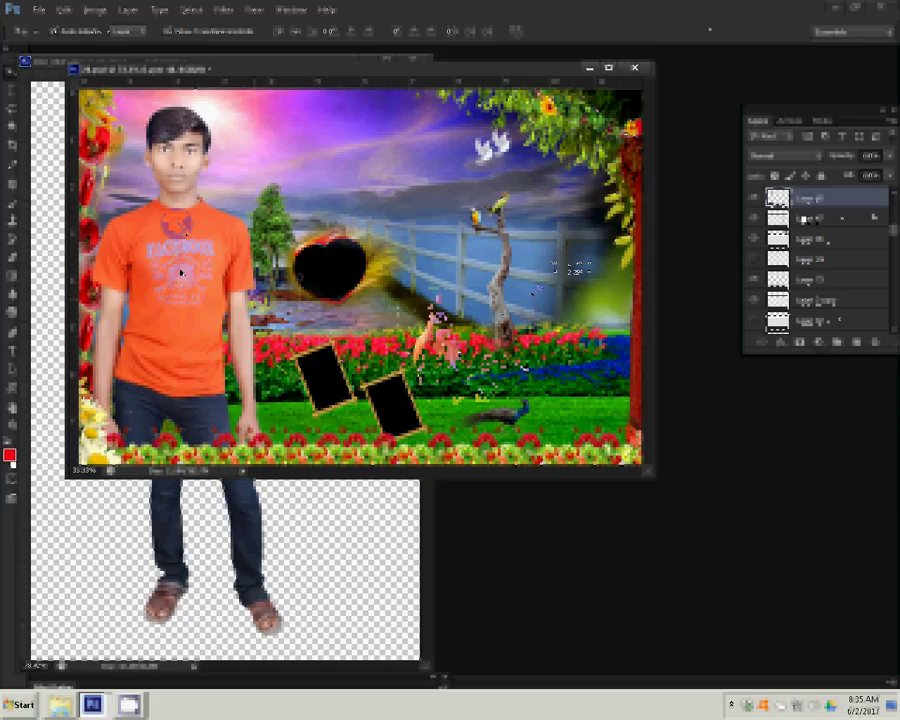
{"action": "left_click_drag", "start_coordinate": [181, 272], "coordinate": [430, 300]}
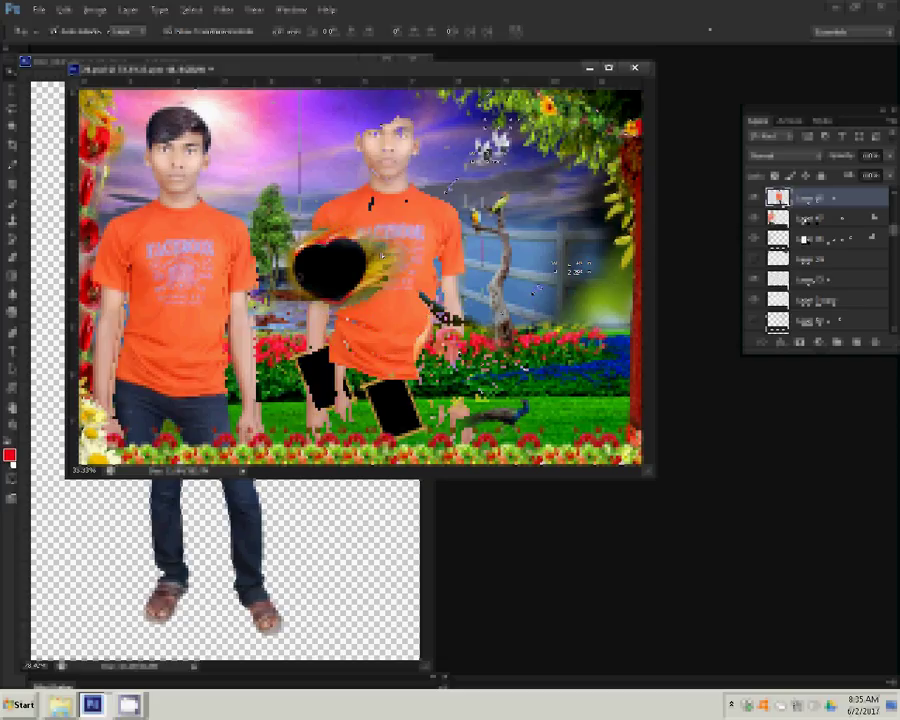
{"action": "right_click", "coordinate": [452, 150]}
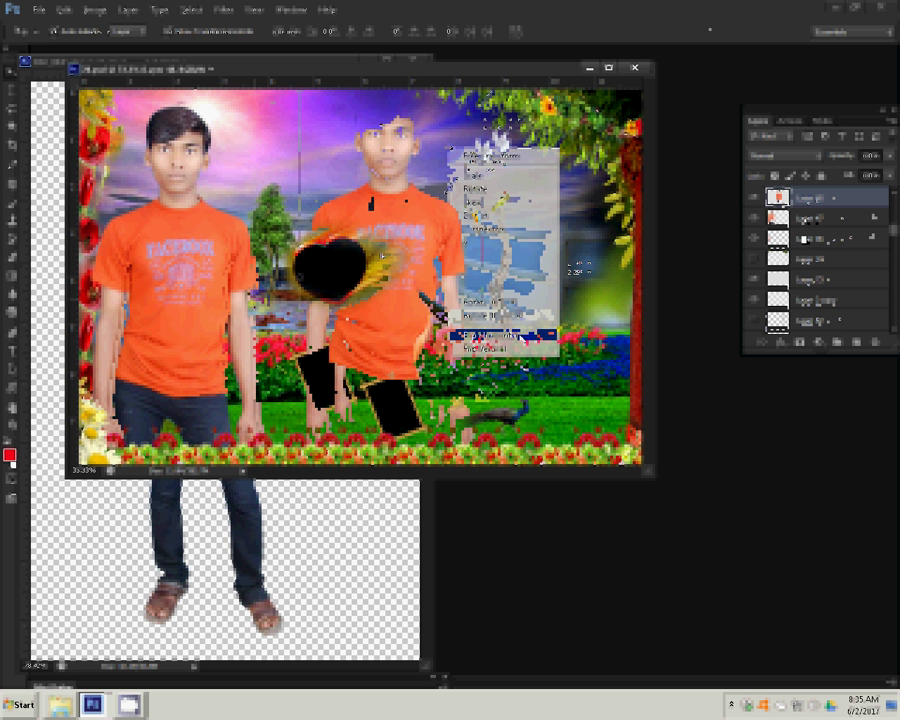
{"action": "left_click", "coordinate": [480, 335]}
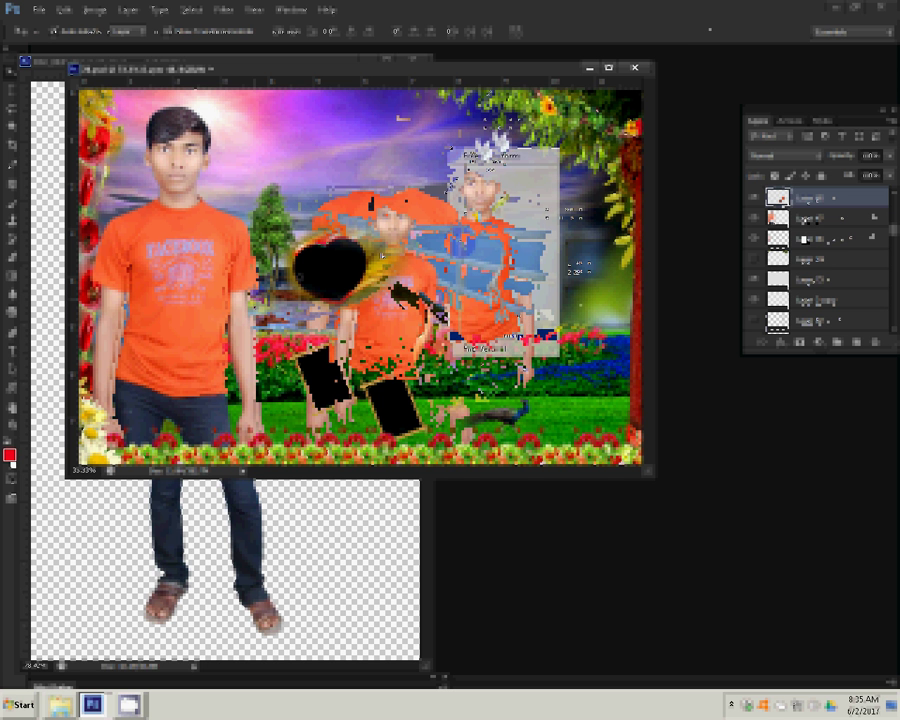
- Scale the mirrored man and shift him toward the right side
{"action": "key", "text": "ctrl+t"}
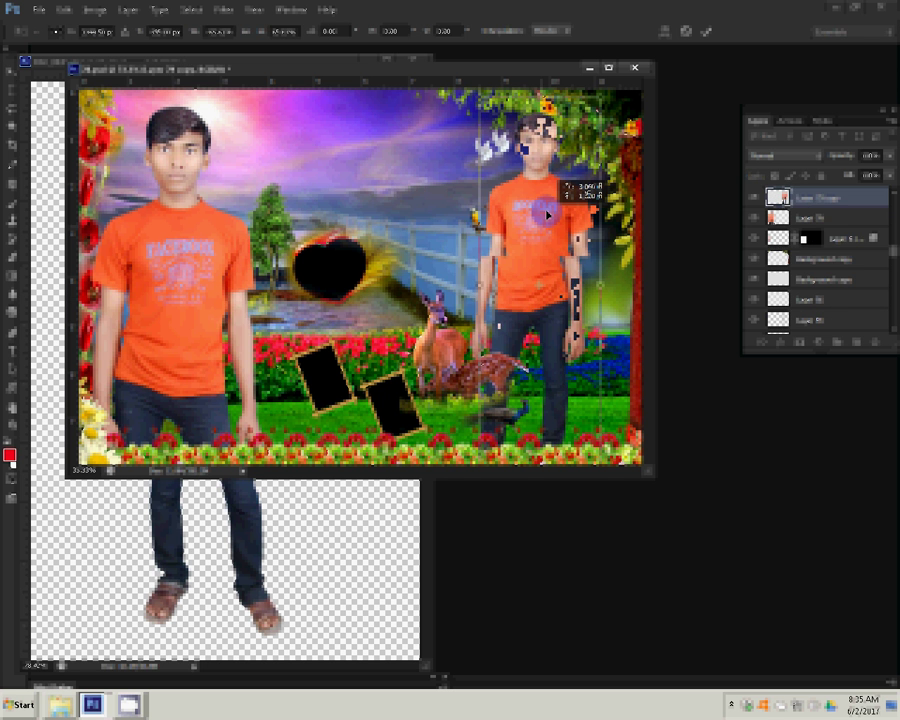
{"action": "left_click_drag", "start_coordinate": [545, 213], "coordinate": [545, 200]}
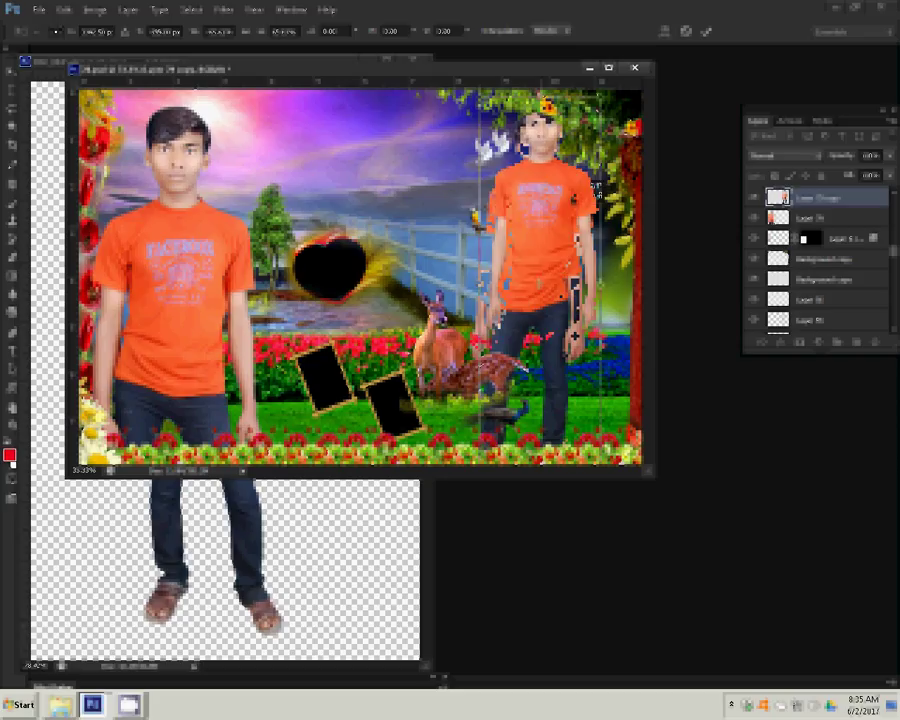
{"action": "left_click_drag", "start_coordinate": [610, 100], "coordinate": [616, 95]}
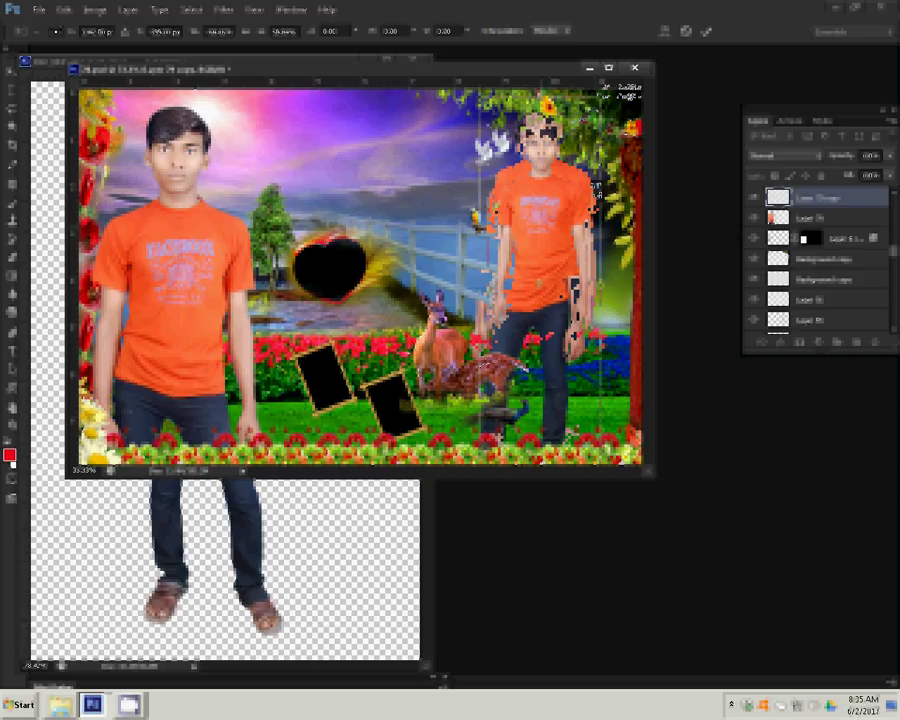
{"action": "left_click_drag", "start_coordinate": [562, 240], "coordinate": [563, 211]}
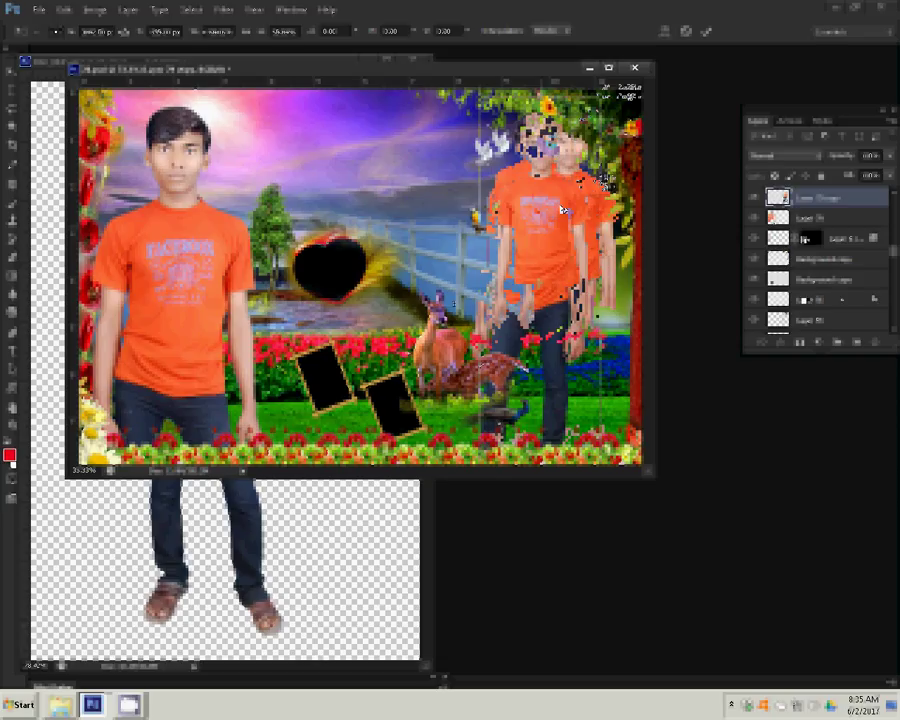
{"action": "left_click_drag", "start_coordinate": [562, 210], "coordinate": [607, 210]}
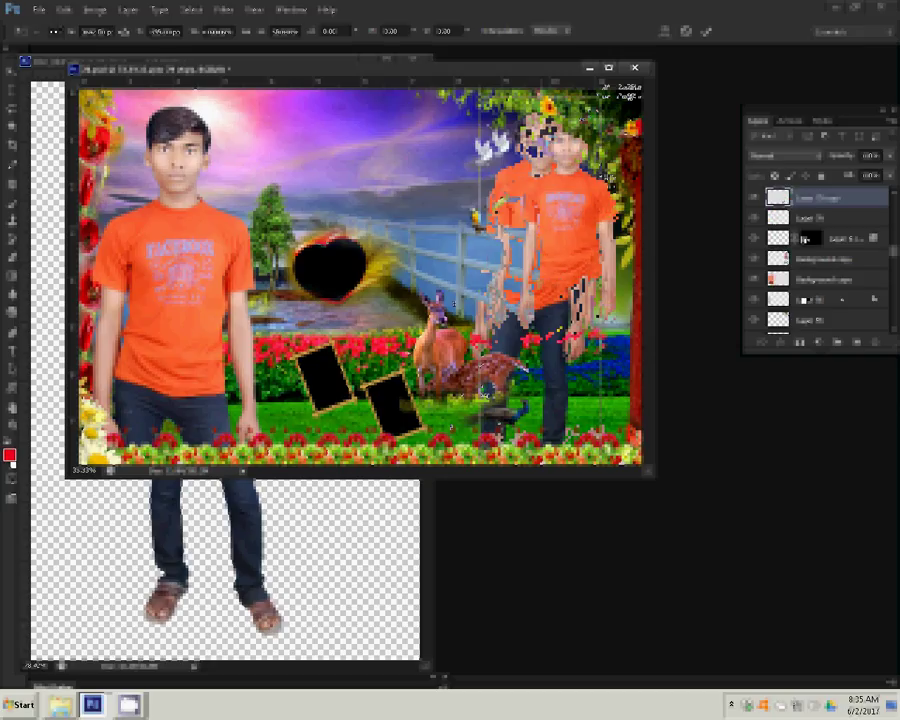
{"action": "left_click_drag", "start_coordinate": [516, 392], "coordinate": [516, 392]}
- Commit the transform and drag another copy of the figure onto the heart frame
{"action": "left_click", "coordinate": [14, 92]}
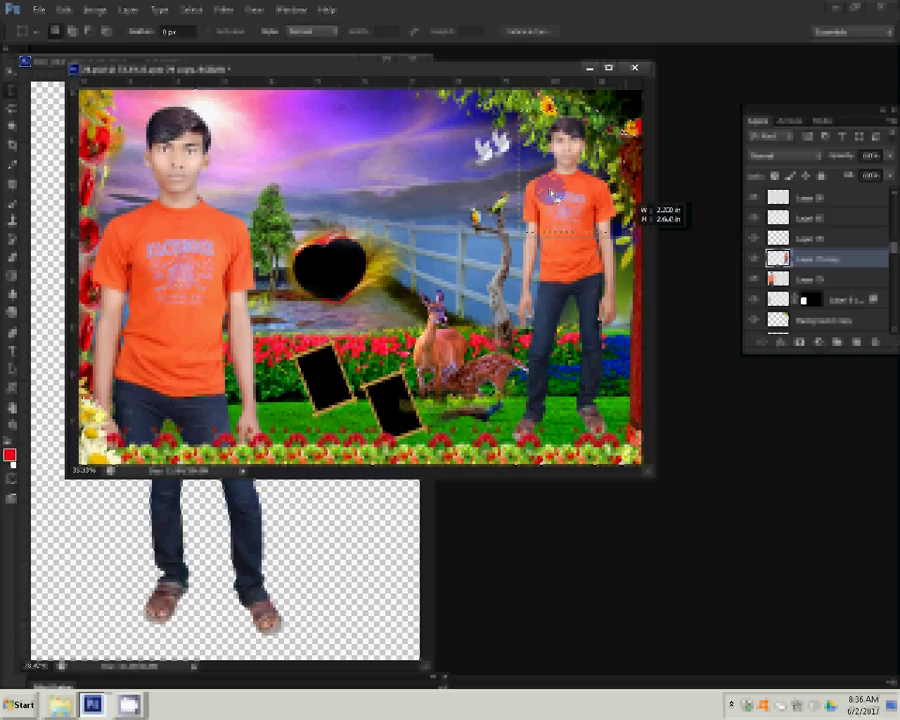
{"action": "left_click", "coordinate": [555, 194]}
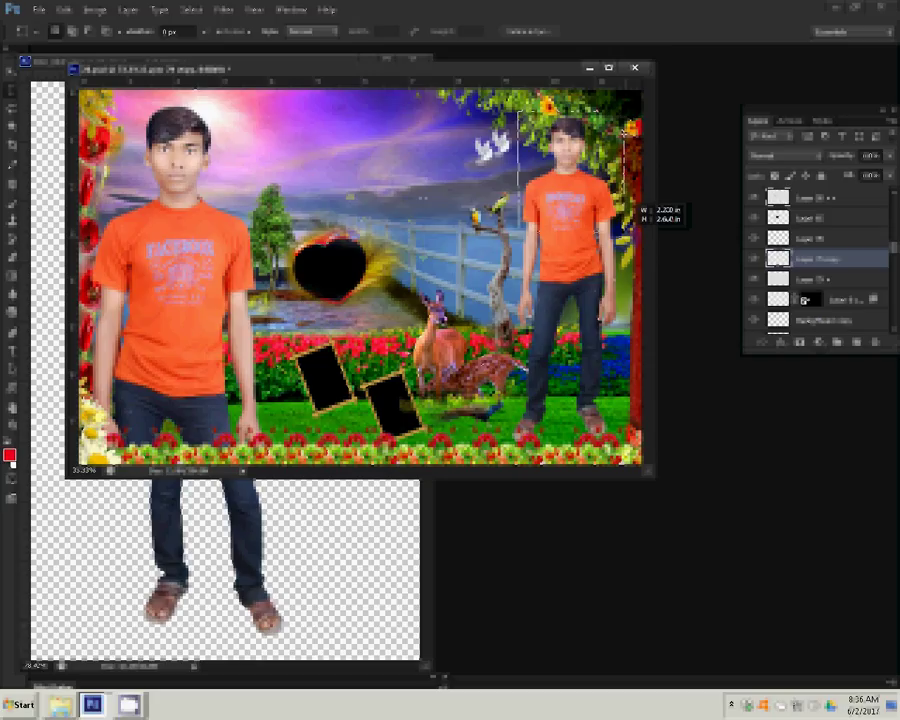
{"action": "left_click_drag", "start_coordinate": [565, 165], "coordinate": [362, 247]}
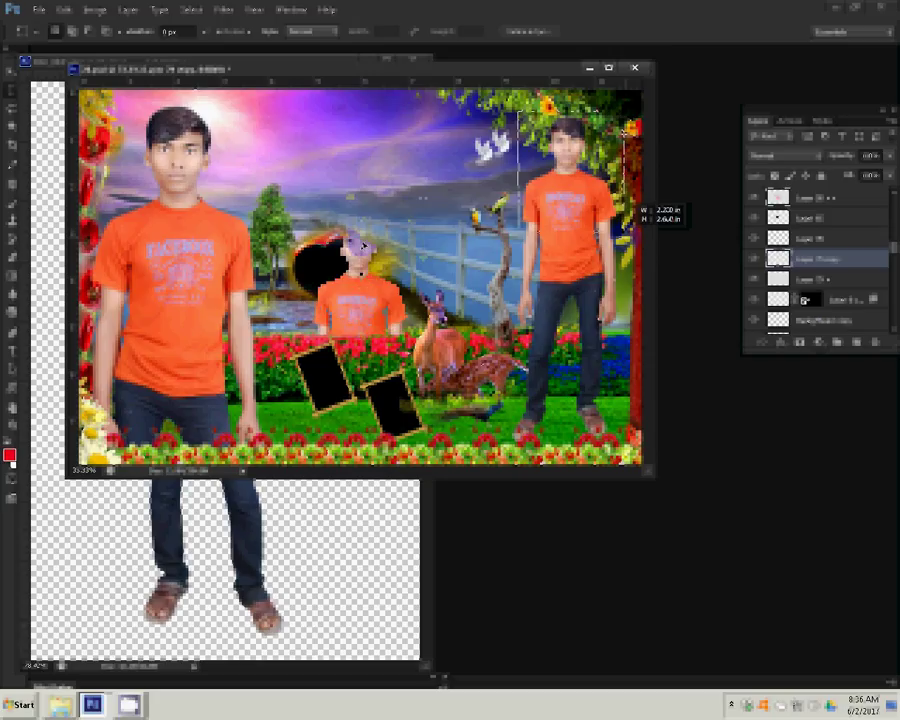
- Position the figure copy over the heart and move its layer below the frame layer
{"action": "mouse_move", "coordinate": [358, 242]}
{"action": "left_mouse_down"}
{"action": "mouse_move", "coordinate": [330, 238]}
{"action": "mouse_move", "coordinate": [318, 250]}
{"action": "left_mouse_up"}
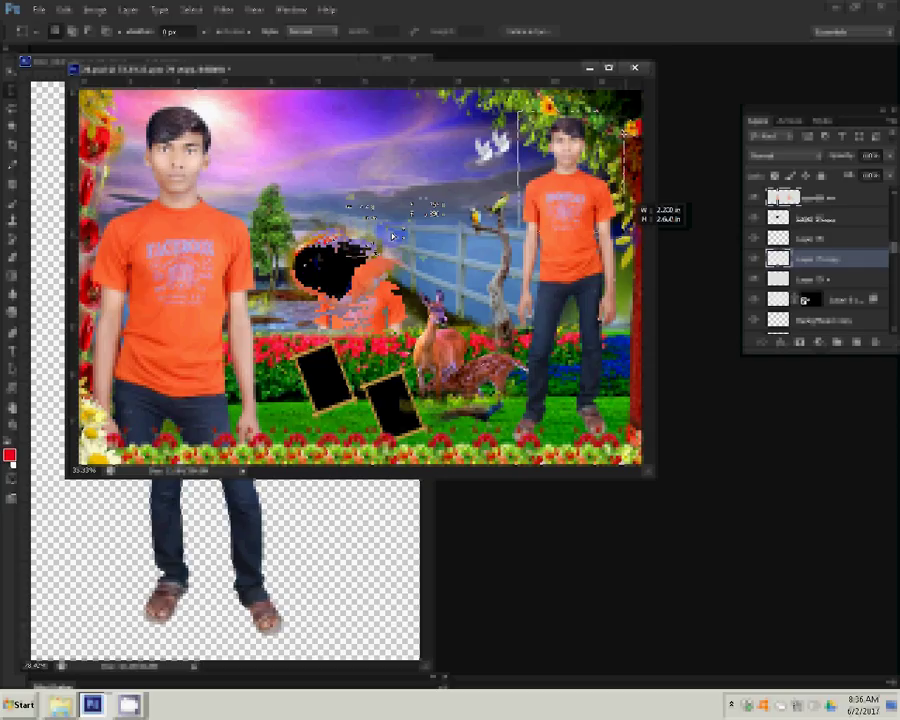
{"action": "mouse_move", "coordinate": [395, 236]}
{"action": "left_mouse_down"}
{"action": "mouse_move", "coordinate": [427, 228]}
{"action": "mouse_move", "coordinate": [376, 243]}
{"action": "left_mouse_up"}
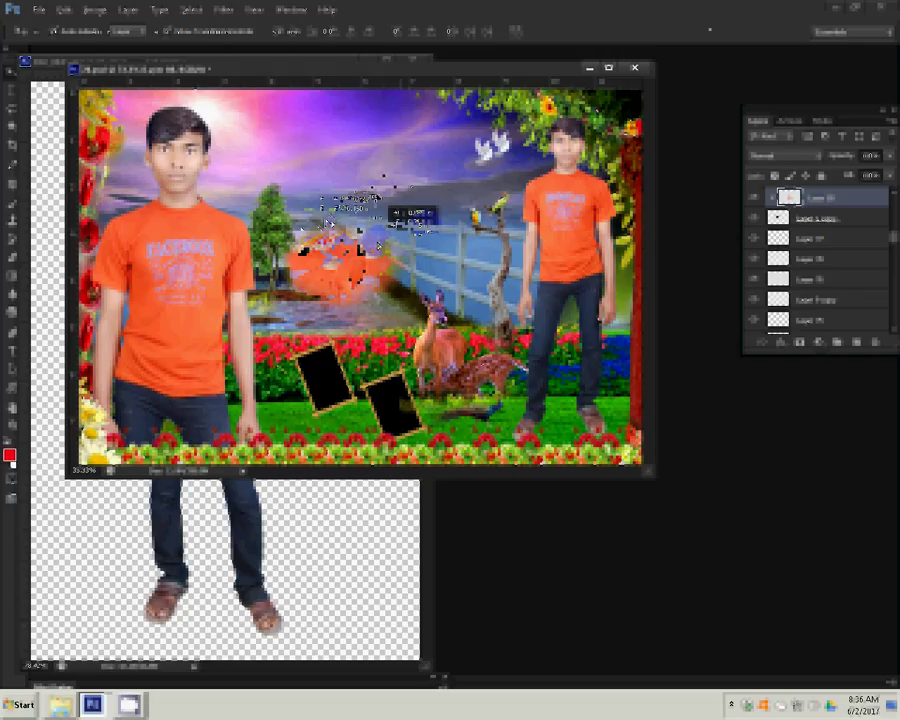
{"action": "left_click_drag", "start_coordinate": [378, 243], "coordinate": [379, 244]}
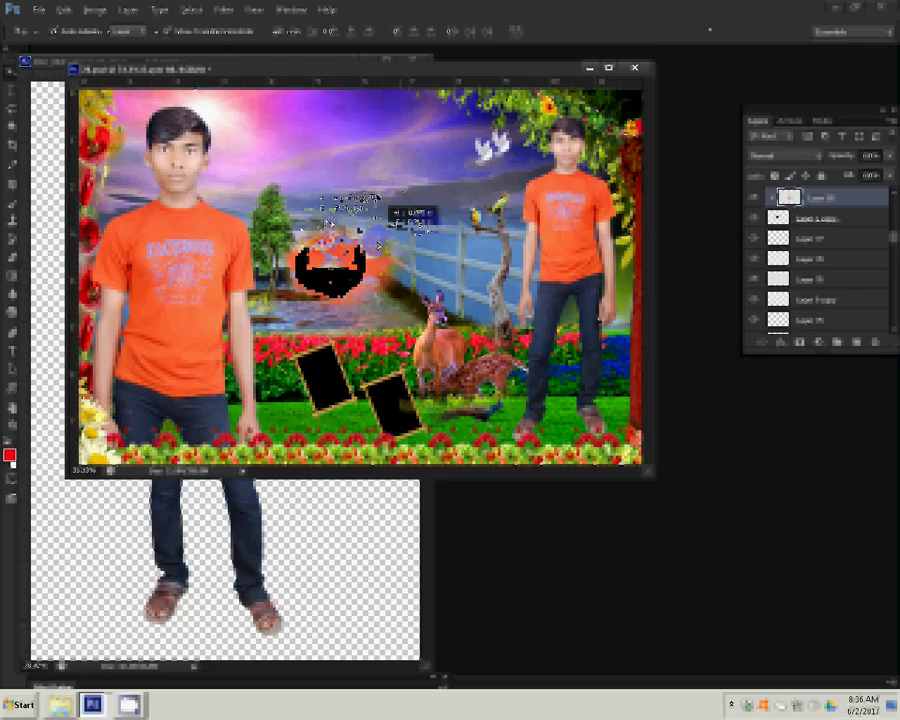
{"action": "left_click_drag", "start_coordinate": [379, 244], "coordinate": [388, 262]}
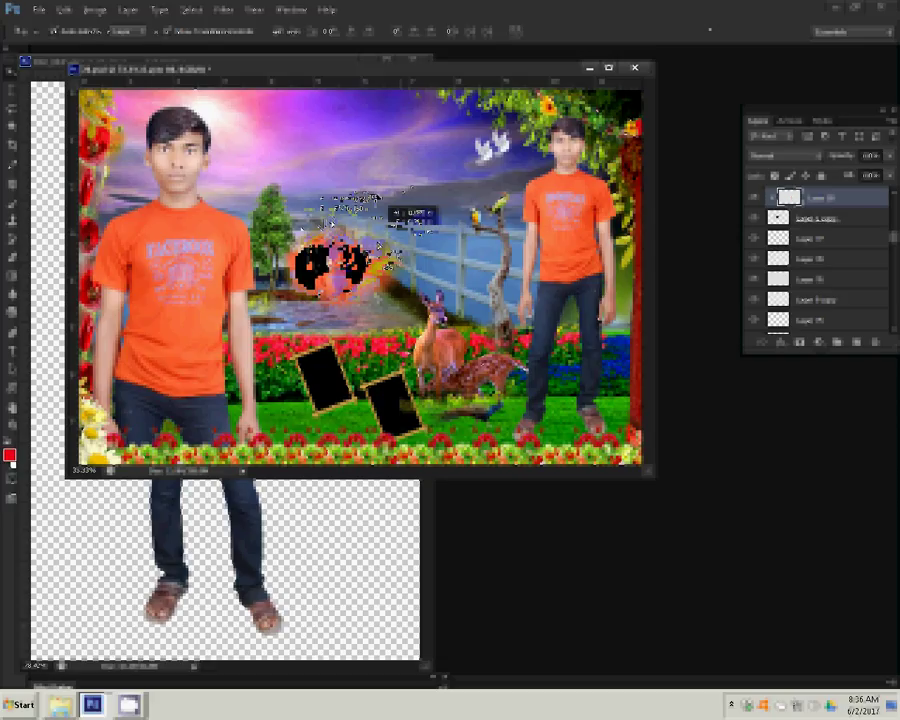
{"action": "left_click_drag", "start_coordinate": [388, 262], "coordinate": [317, 307]}
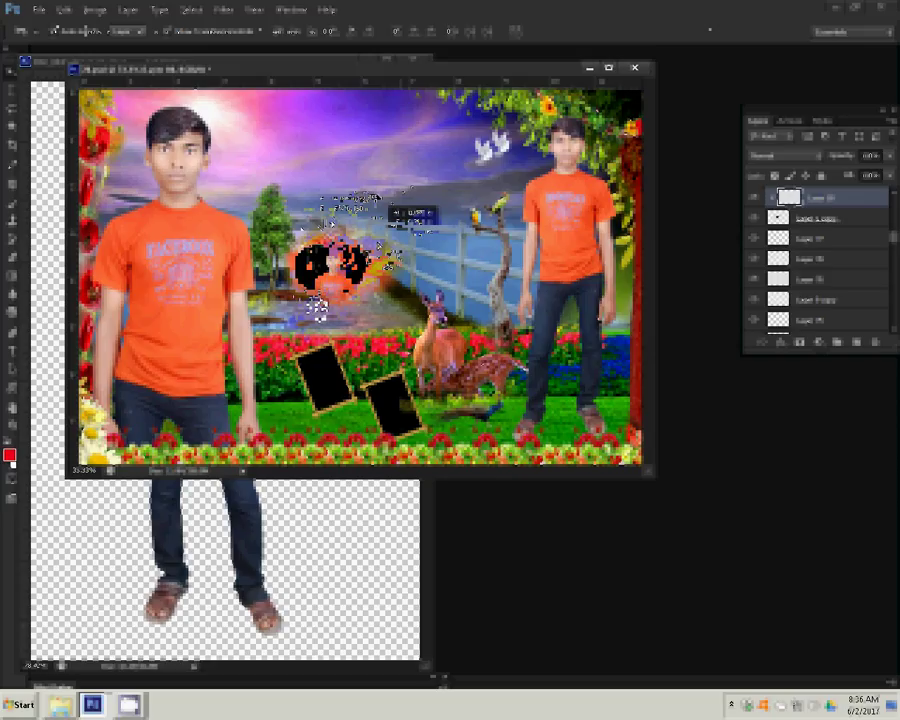
{"action": "left_click_drag", "start_coordinate": [795, 197], "coordinate": [780, 322]}
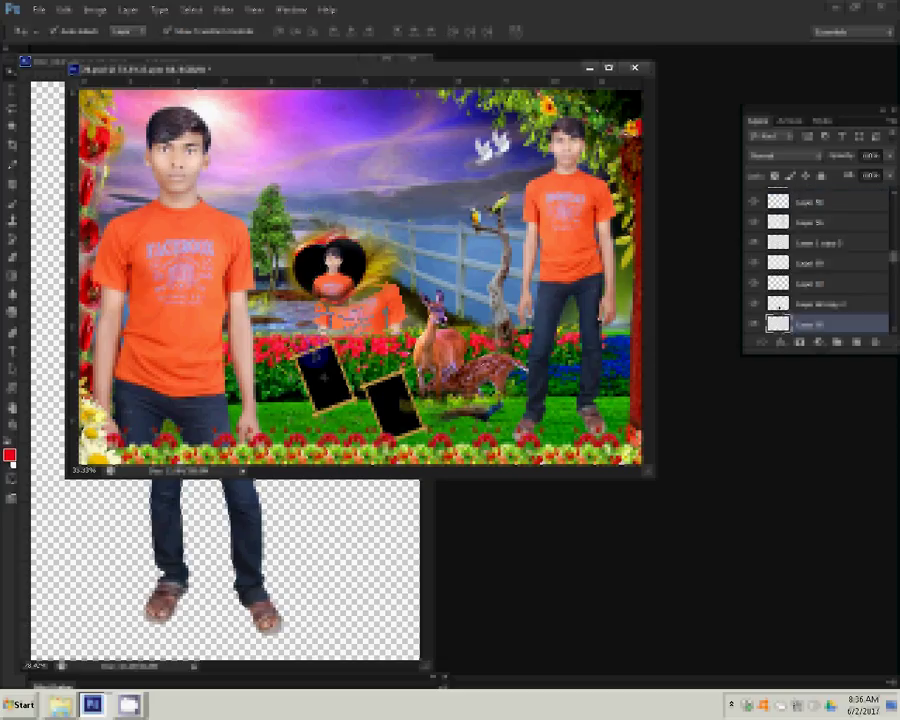
- Create a new clipped layer and move the person's photo into the tilted left frame
{"action": "key", "text": "ctrl+shift+n"}
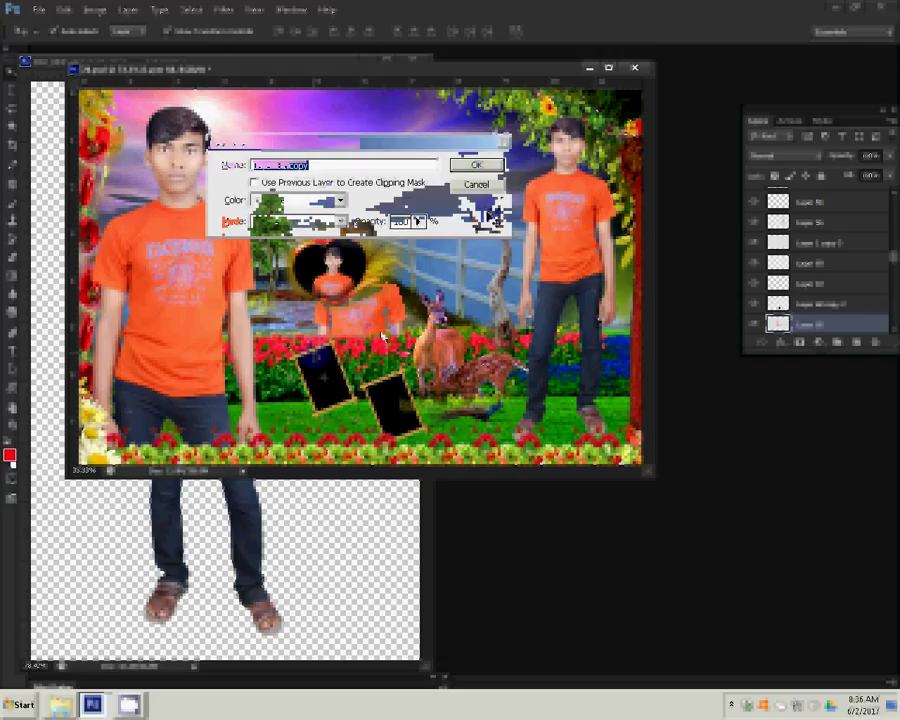
{"action": "key", "text": "Return"}
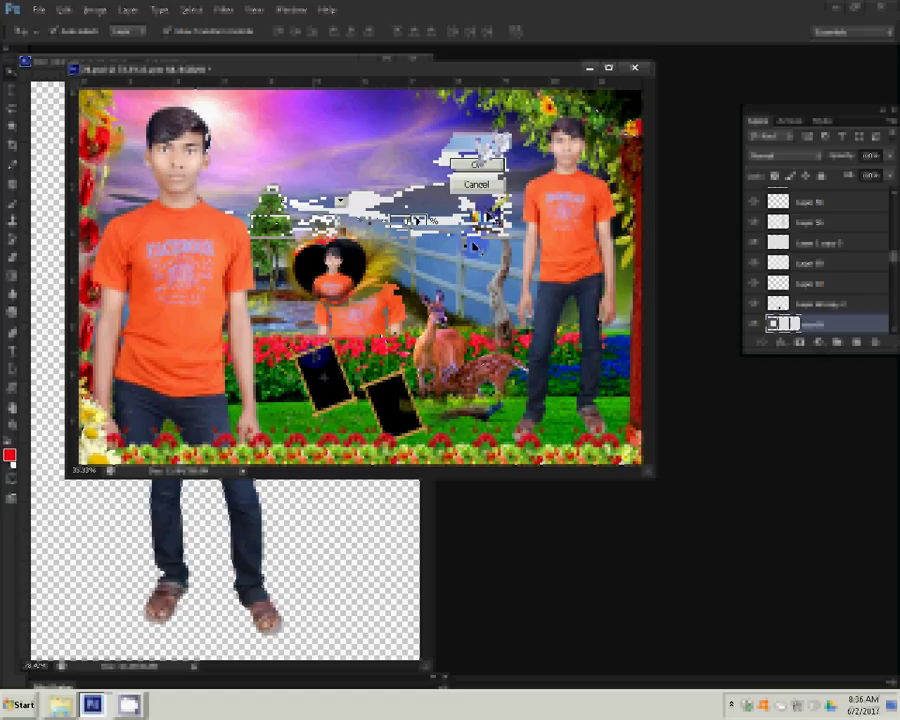
{"action": "key", "text": "ctrl+alt+g"}
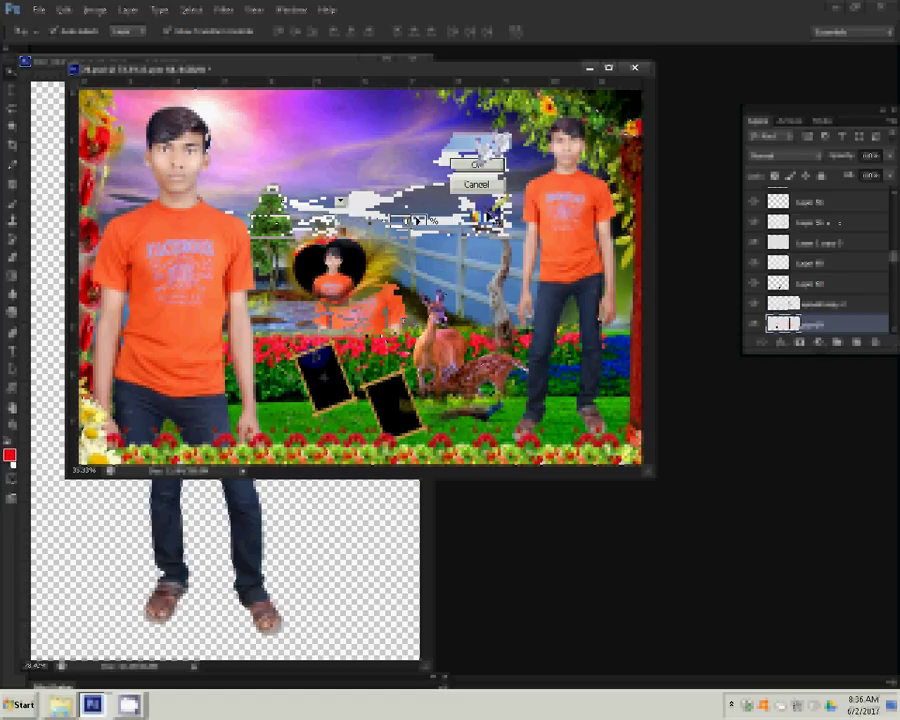
{"action": "key", "text": "ctrl+t"}
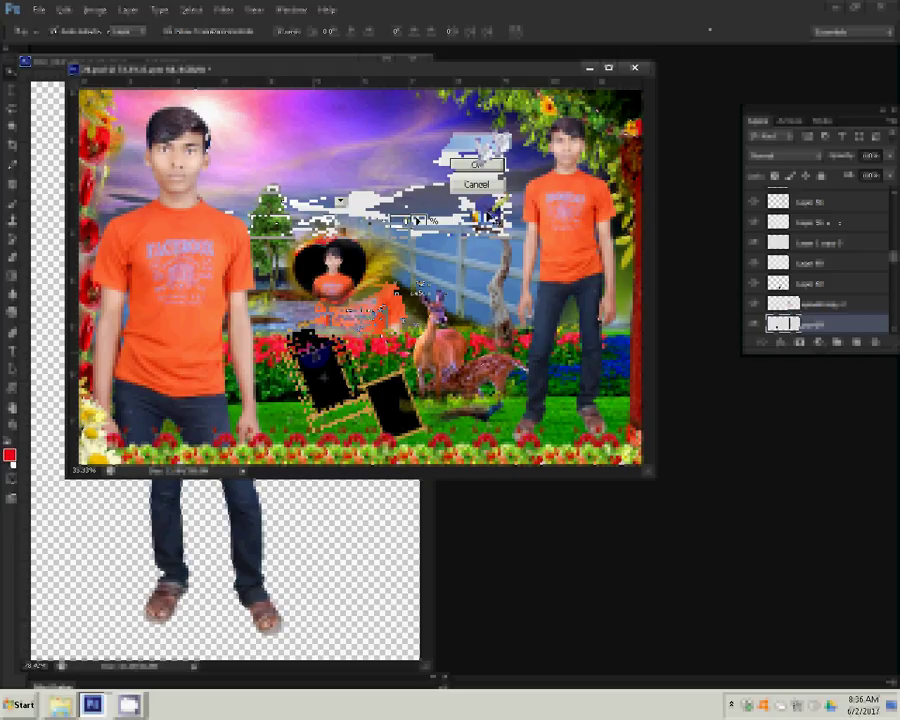
{"action": "key", "text": "Return"}
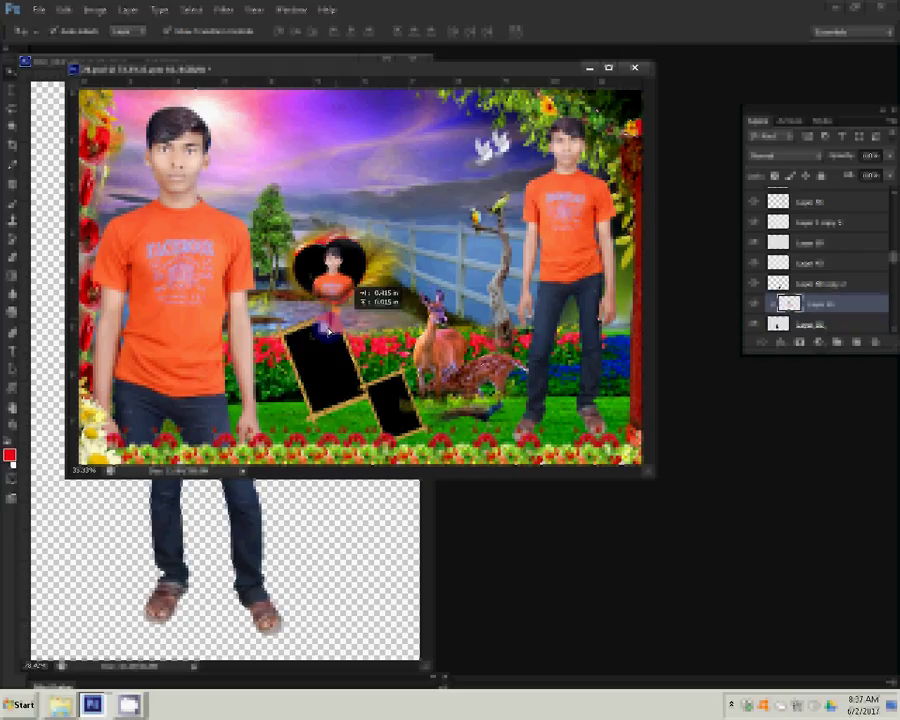
{"action": "mouse_move", "coordinate": [340, 300]}
{"action": "left_mouse_down"}
{"action": "mouse_move", "coordinate": [306, 350]}
{"action": "mouse_move", "coordinate": [306, 433]}
{"action": "mouse_move", "coordinate": [298, 436]}
{"action": "left_mouse_up"}
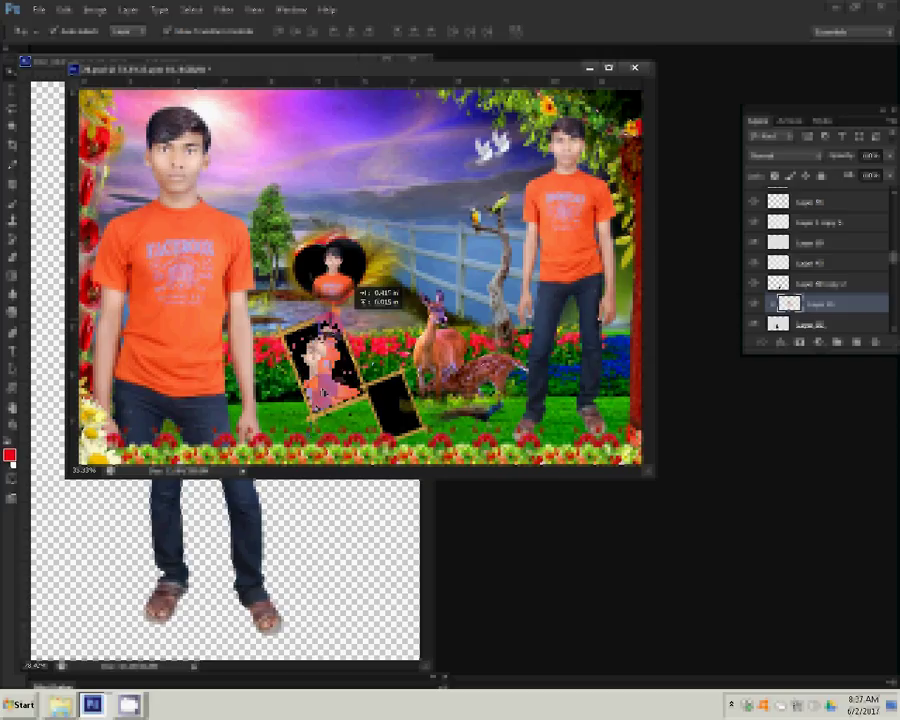
{"action": "left_click_drag", "start_coordinate": [350, 300], "coordinate": [350, 280]}
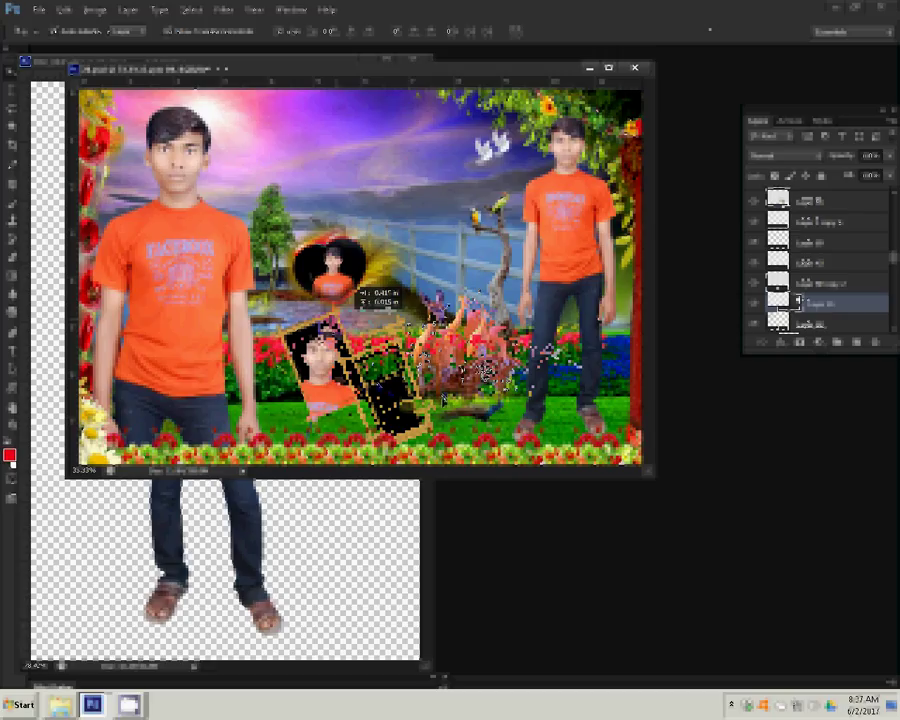
- Paste the photo into the bottom-centre frame and brush its mask clean around the face
{"action": "left_click", "coordinate": [64, 9]}
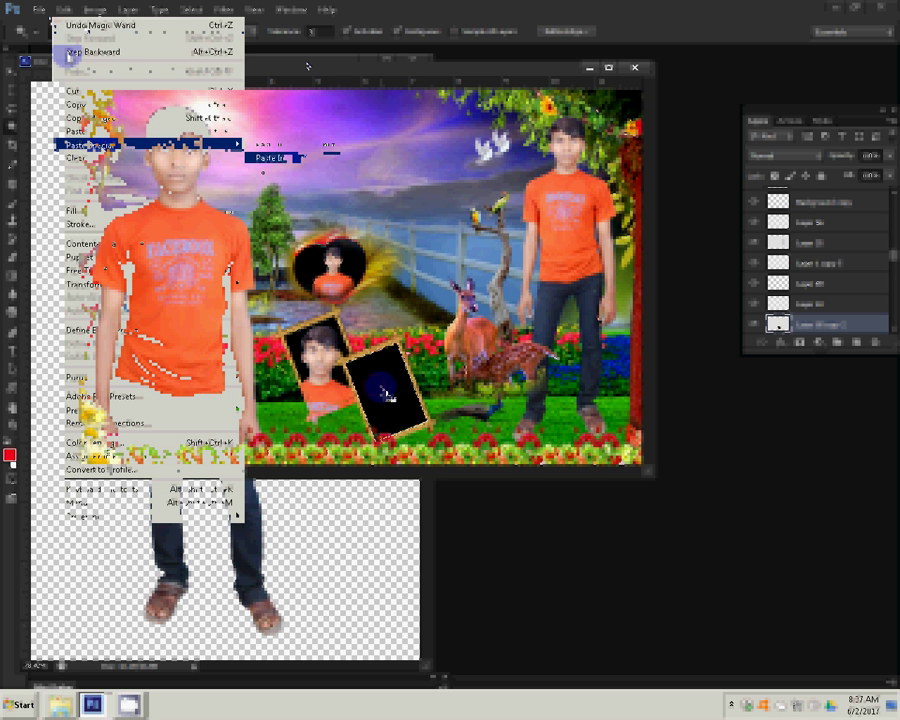
{"action": "left_click", "coordinate": [268, 157]}
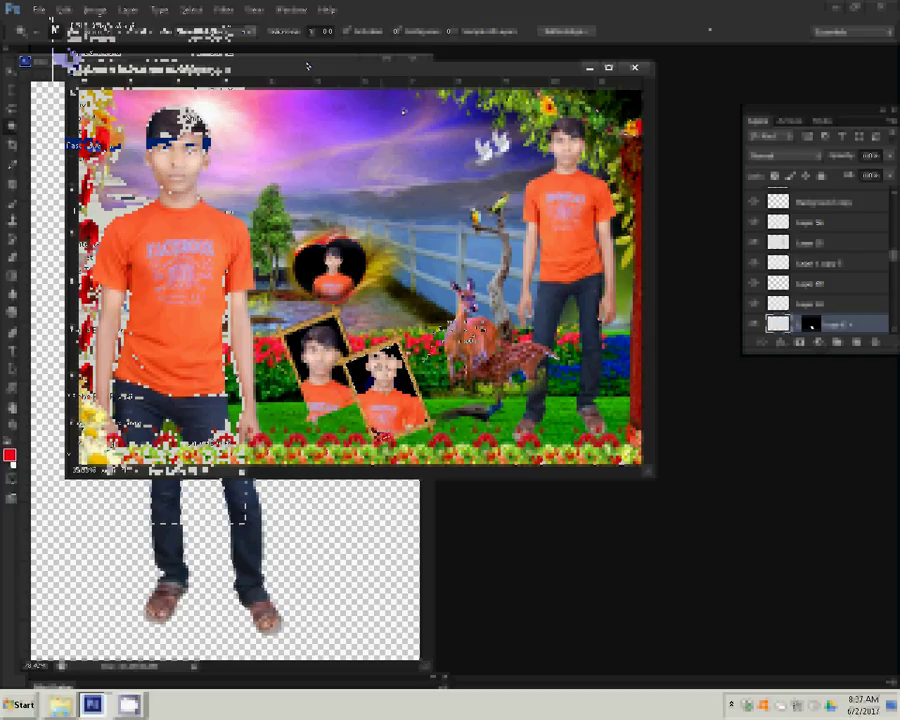
{"action": "mouse_move", "coordinate": [378, 365]}
{"action": "left_mouse_down"}
{"action": "mouse_move", "coordinate": [392, 385]}
{"action": "mouse_move", "coordinate": [382, 376]}
{"action": "left_mouse_up"}
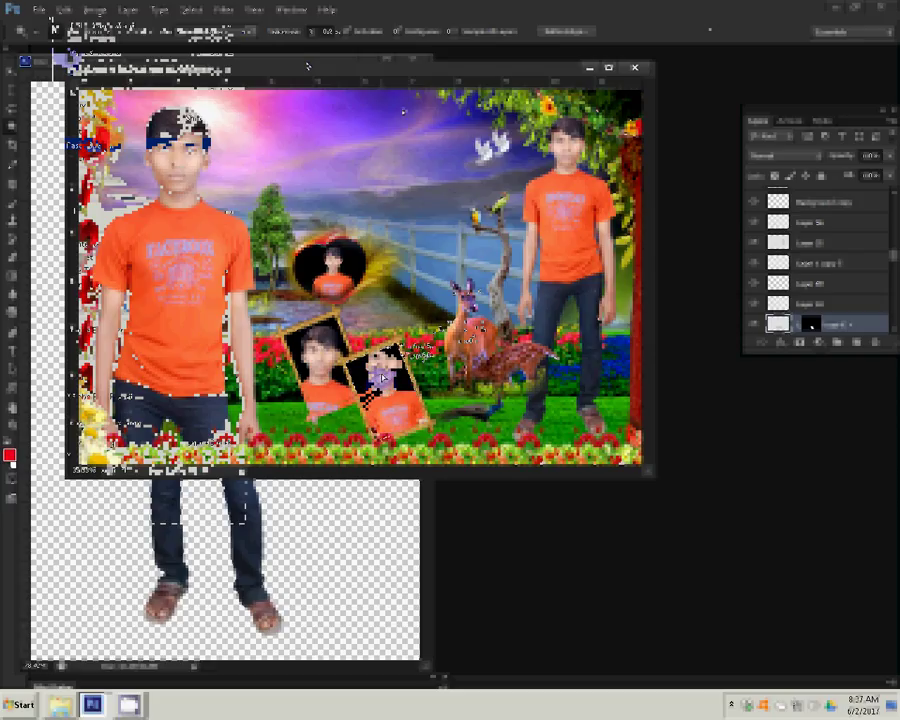
{"action": "left_click_drag", "start_coordinate": [376, 366], "coordinate": [386, 382]}
- With the Move tool, shift the person copy up into the sky area
{"action": "key", "text": "v"}
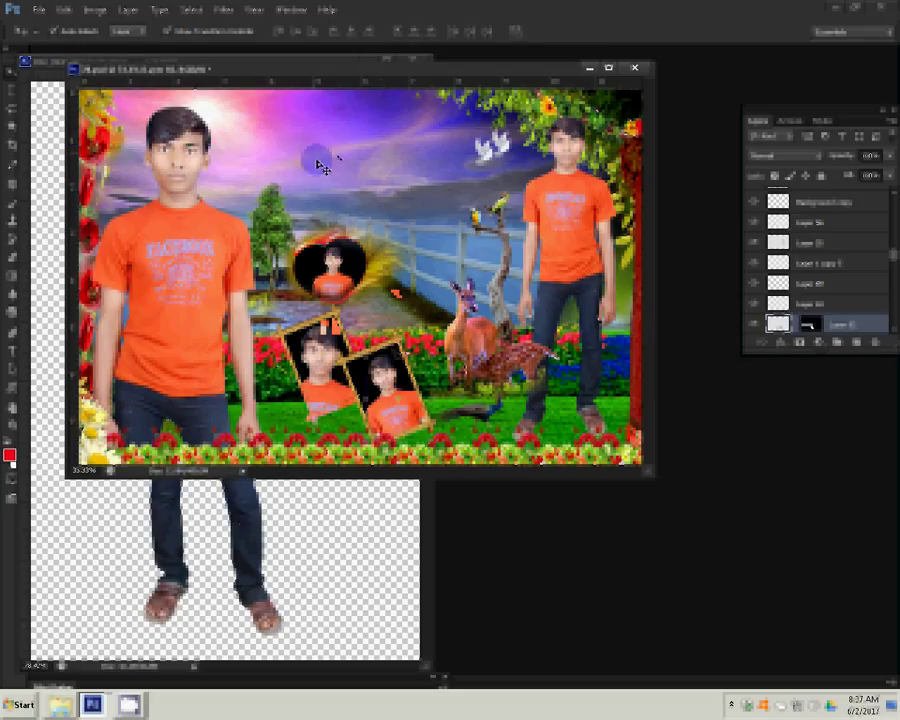
{"action": "key", "text": "ctrl+z"}
{"action": "mouse_move", "coordinate": [390, 315]}
{"action": "left_mouse_down"}
{"action": "mouse_move", "coordinate": [384, 200]}
{"action": "mouse_move", "coordinate": [300, 163]}
{"action": "left_mouse_up"}
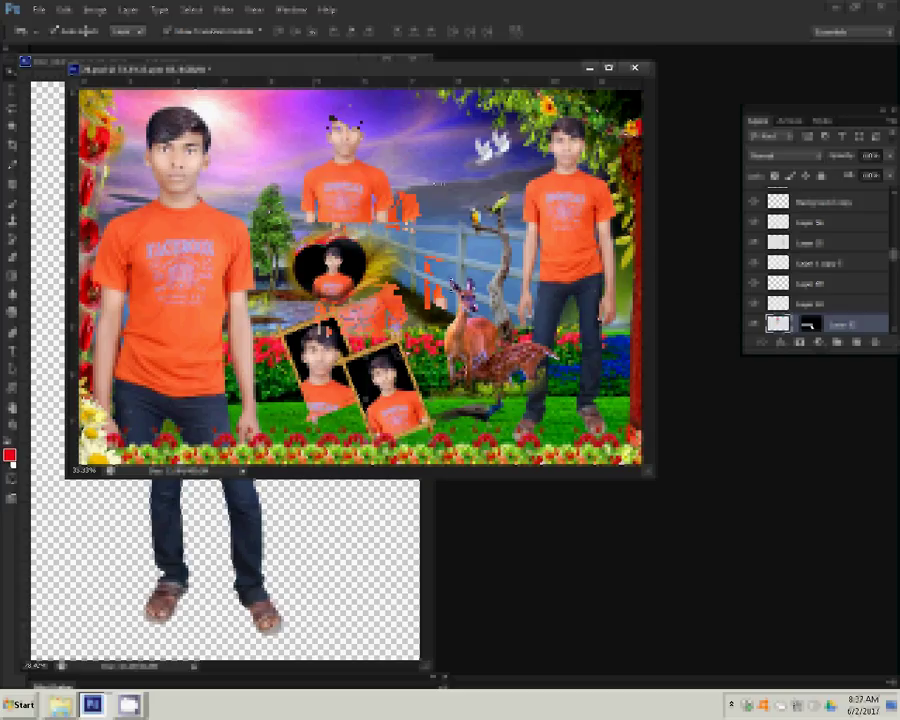
- Brush the sky copy's layer mask to fade its shirt and soften its edges into the background
{"action": "left_click_drag", "start_coordinate": [318, 195], "coordinate": [365, 200]}
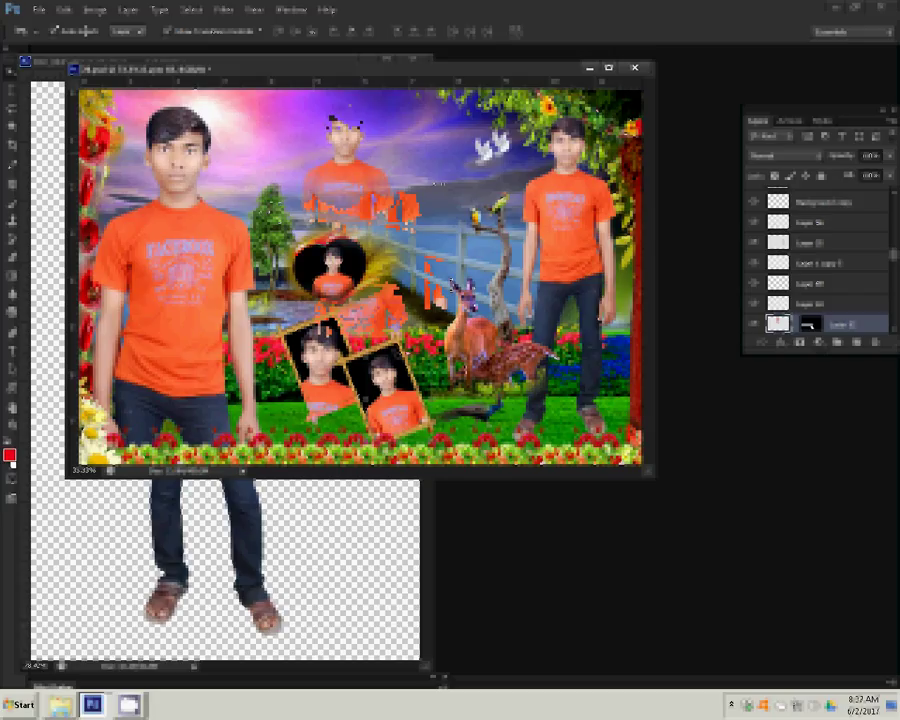
{"action": "left_click", "coordinate": [279, 118]}
{"action": "key", "text": "ctrl+z"}
{"action": "left_click", "coordinate": [399, 147]}
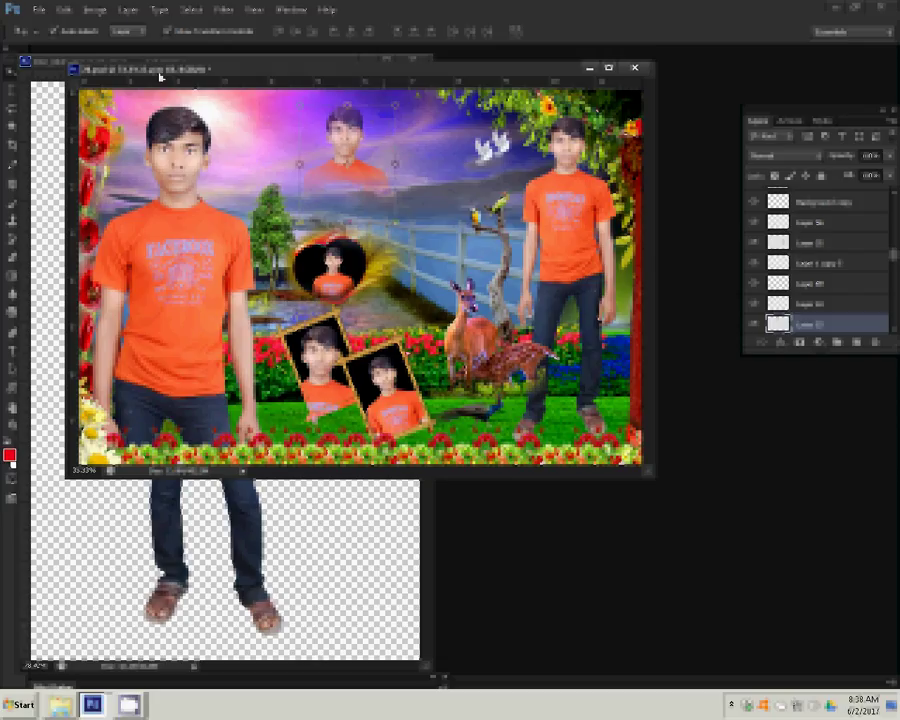
- Flatten all visible layers of the garden composite into one layer with Merge Visible
{"action": "left_click", "coordinate": [130, 10]}
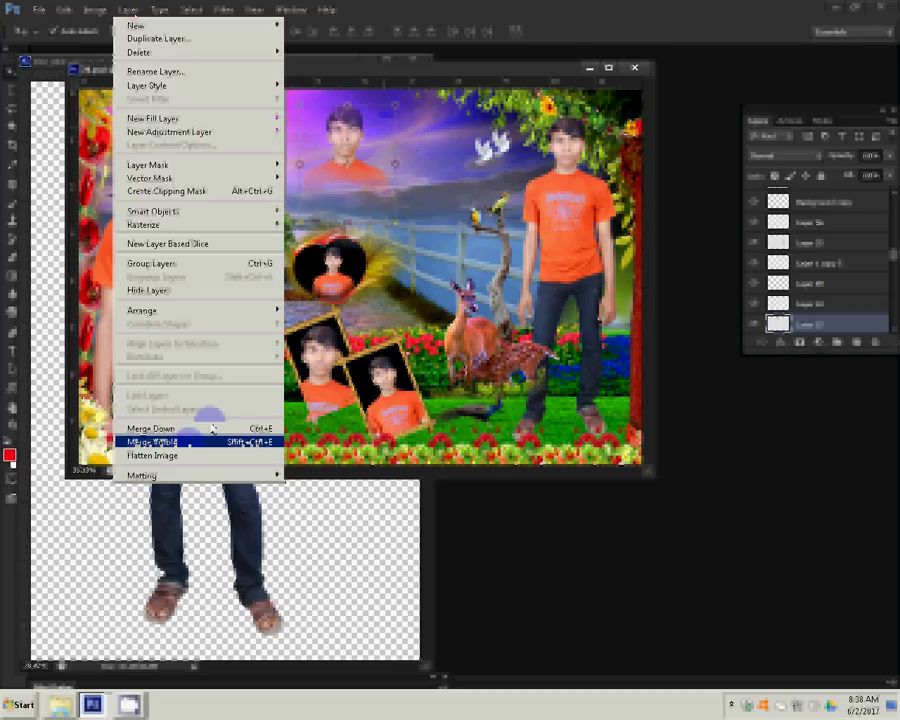
{"action": "left_click", "coordinate": [200, 441]}
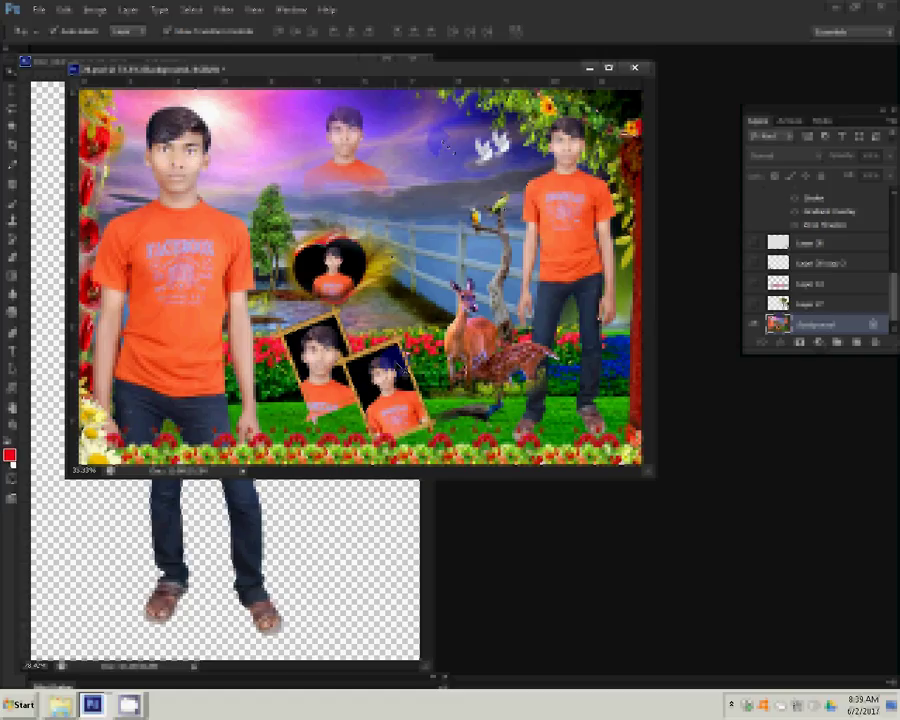
{"action": "left_click", "coordinate": [92, 12]}
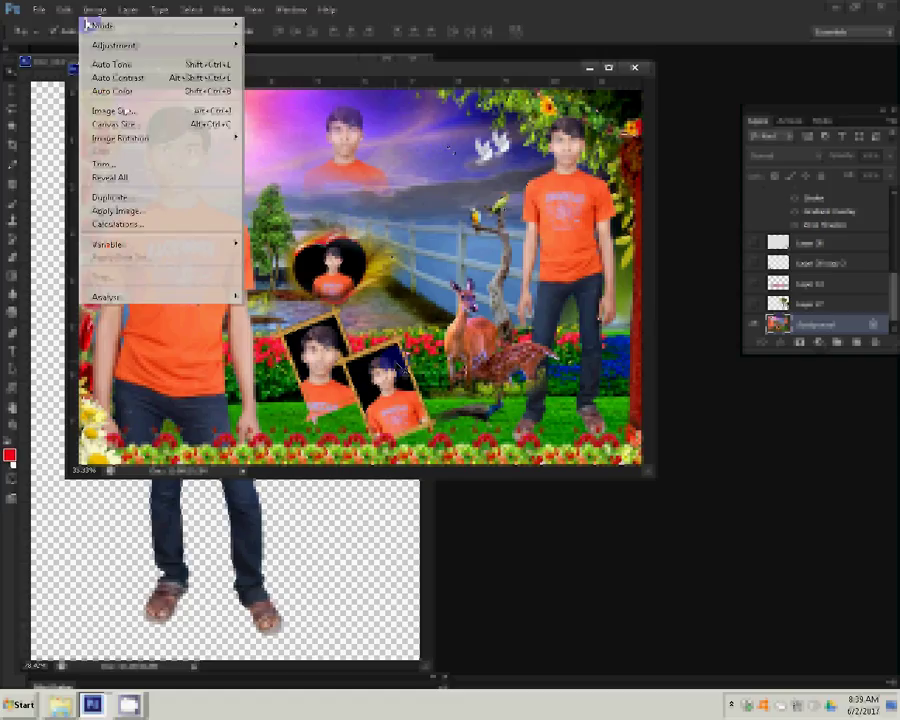
- Set the image size to 6 inches wide at 300 pixels/inch, giving 1800 x 1200 pixels
{"action": "left_click", "coordinate": [120, 166]}
{"action": "left_click", "coordinate": [247, 205]}
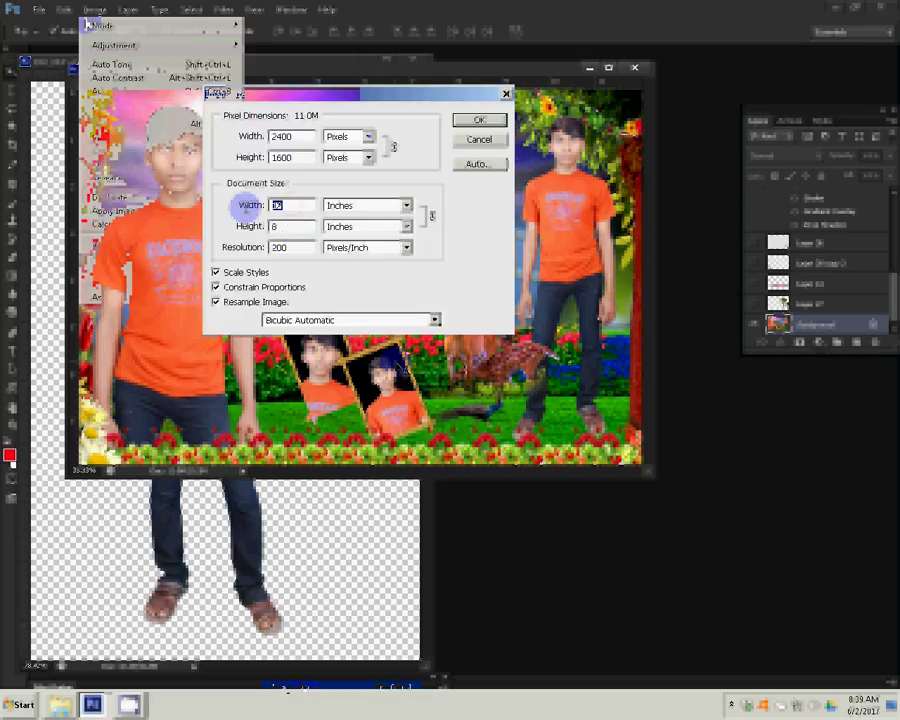
{"action": "type", "text": "6"}
{"action": "left_click", "coordinate": [248, 247]}
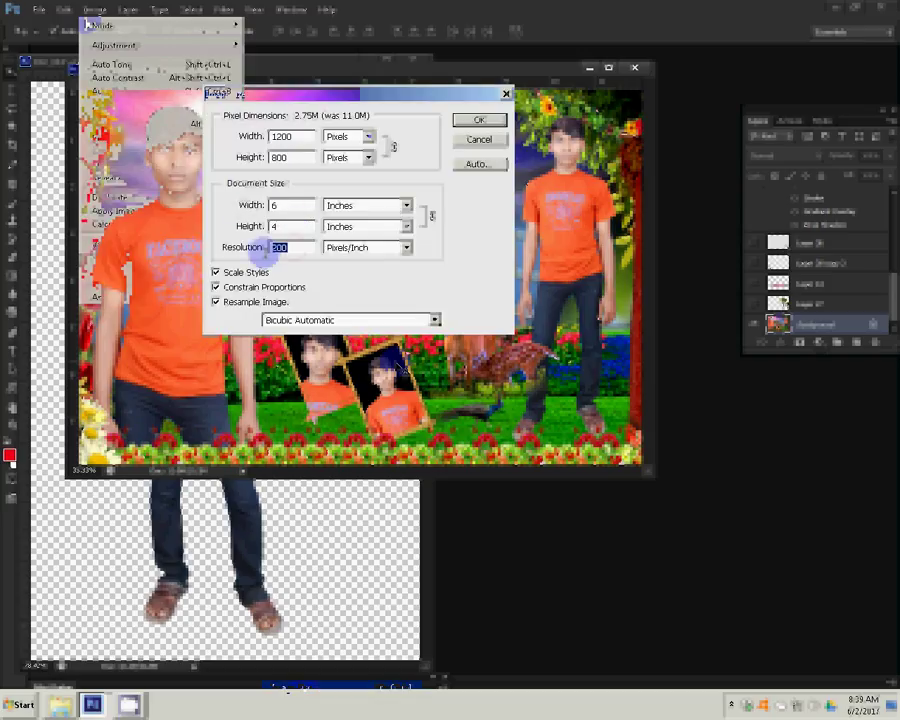
{"action": "type", "text": "300"}
{"action": "left_click", "coordinate": [480, 120]}
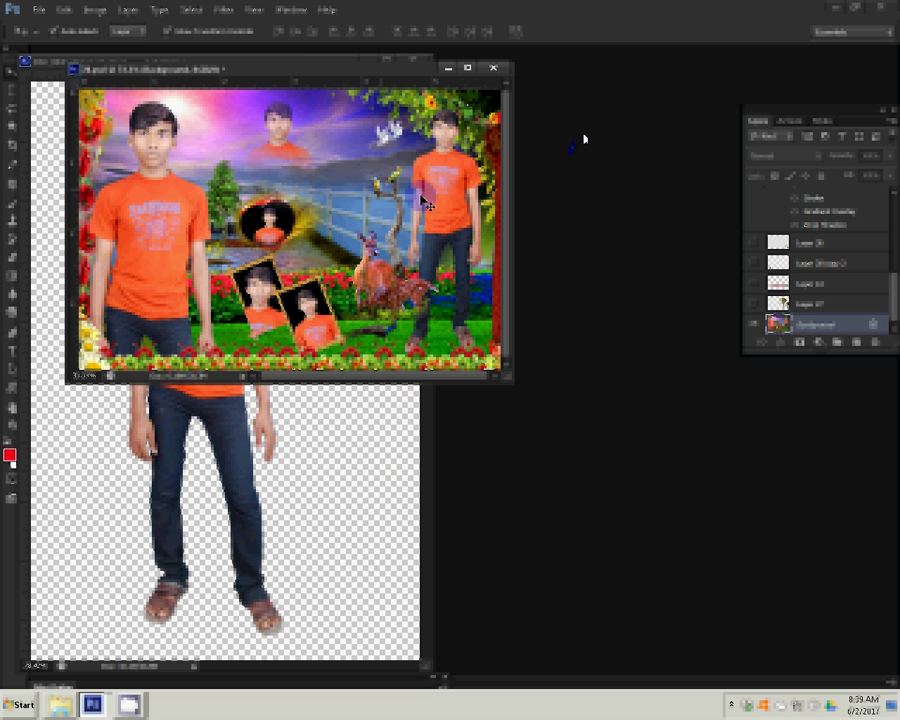
- In Save As, browse to folder 2 inside folder 3 on Local Disk (G:)
{"action": "key", "text": "ctrl+shift+s"}
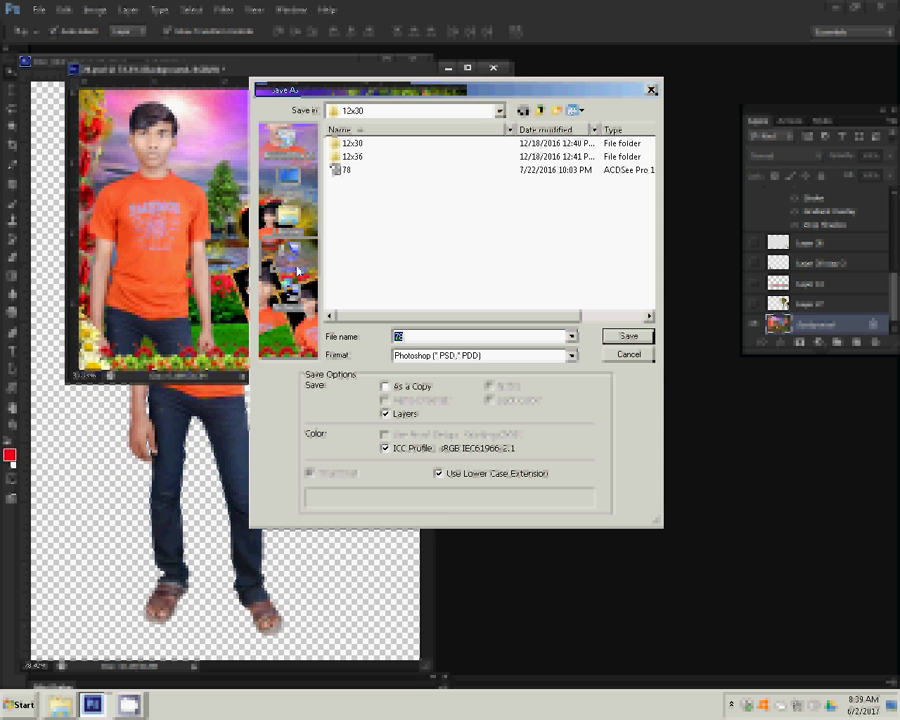
{"action": "left_click", "coordinate": [292, 258]}
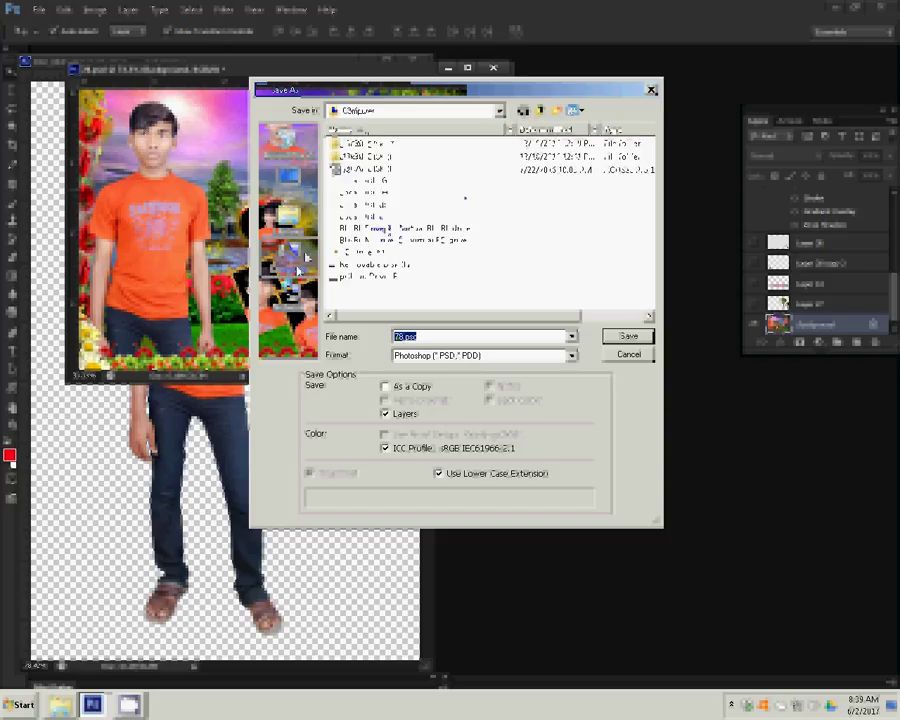
{"action": "key", "text": "shift+Tab"}
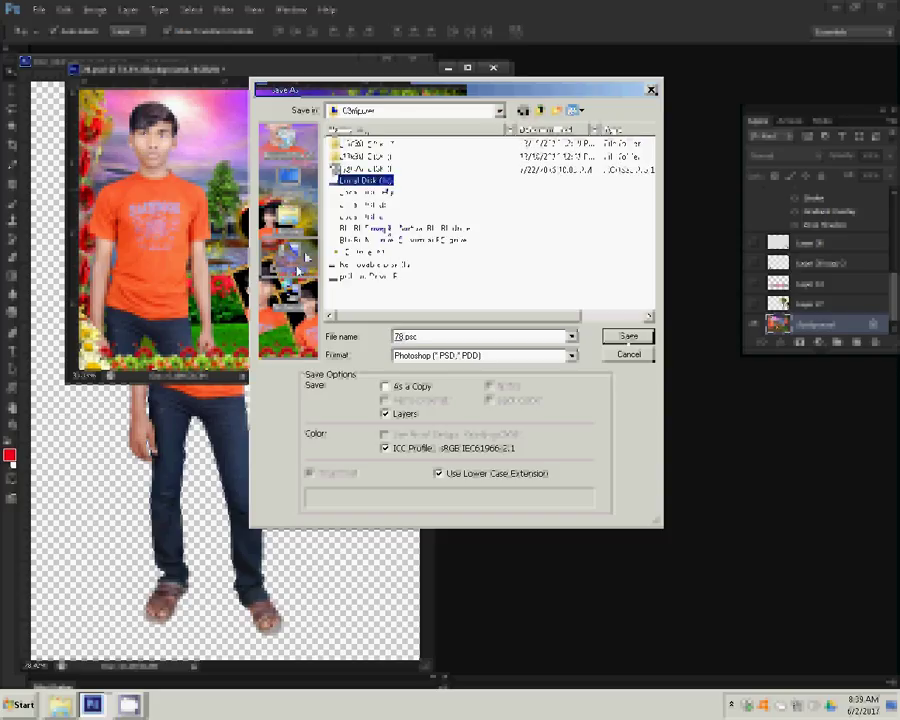
{"action": "left_click", "coordinate": [626, 338]}
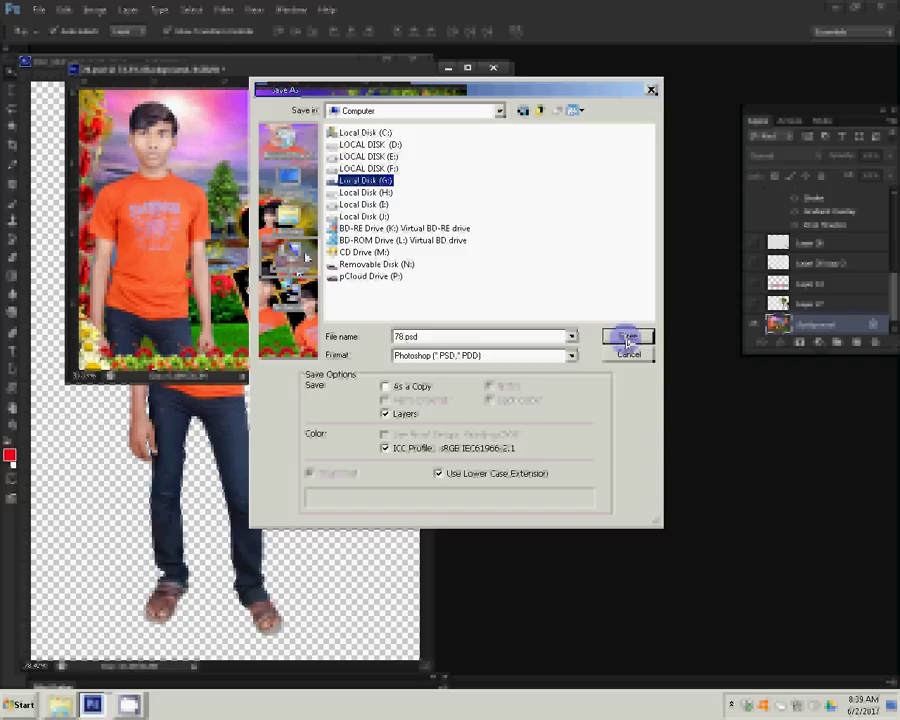
{"action": "left_click", "coordinate": [626, 340]}
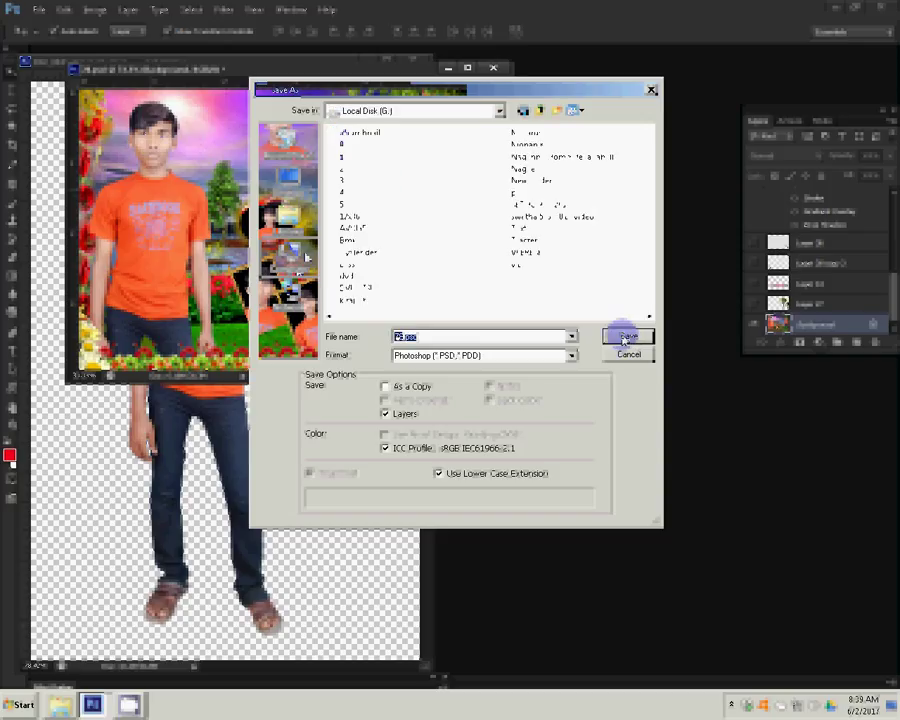
{"action": "key", "text": "shift+Tab"}
{"action": "left_click", "coordinate": [626, 338]}
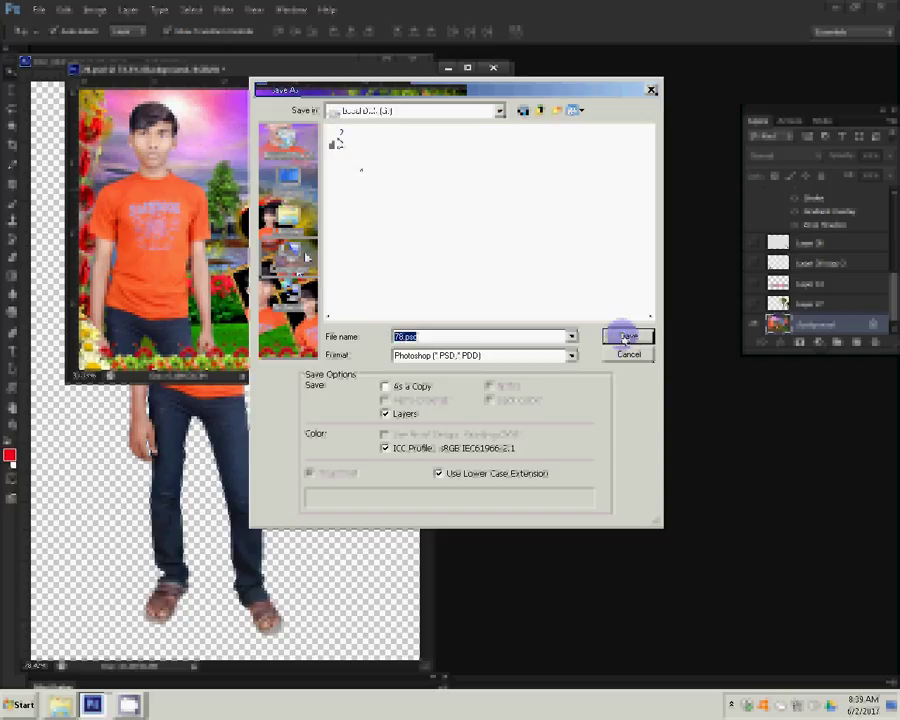
{"action": "left_click", "coordinate": [626, 338]}
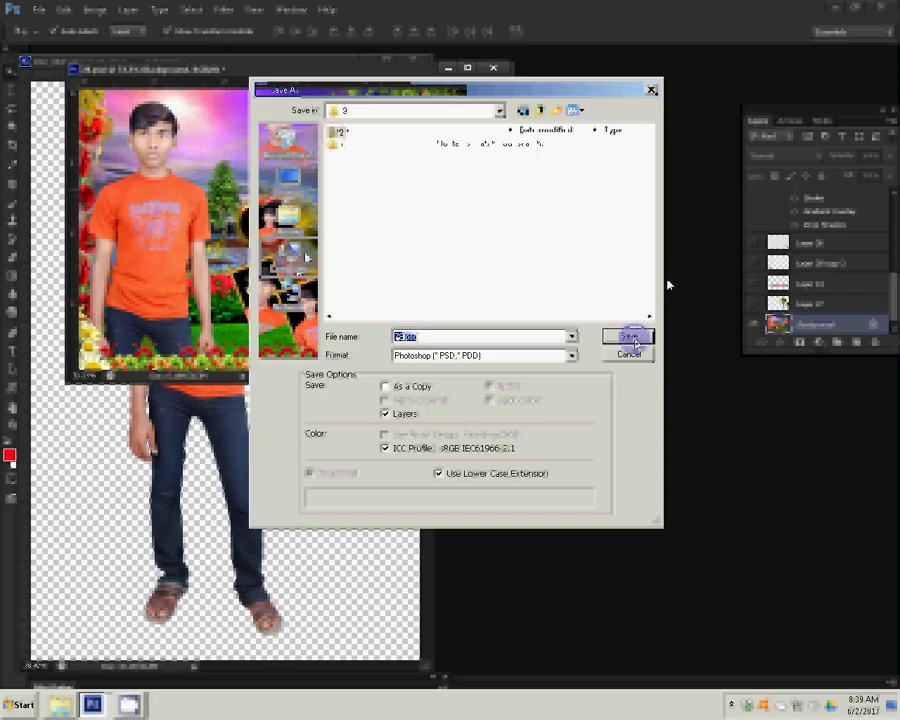
{"action": "left_click", "coordinate": [453, 356]}
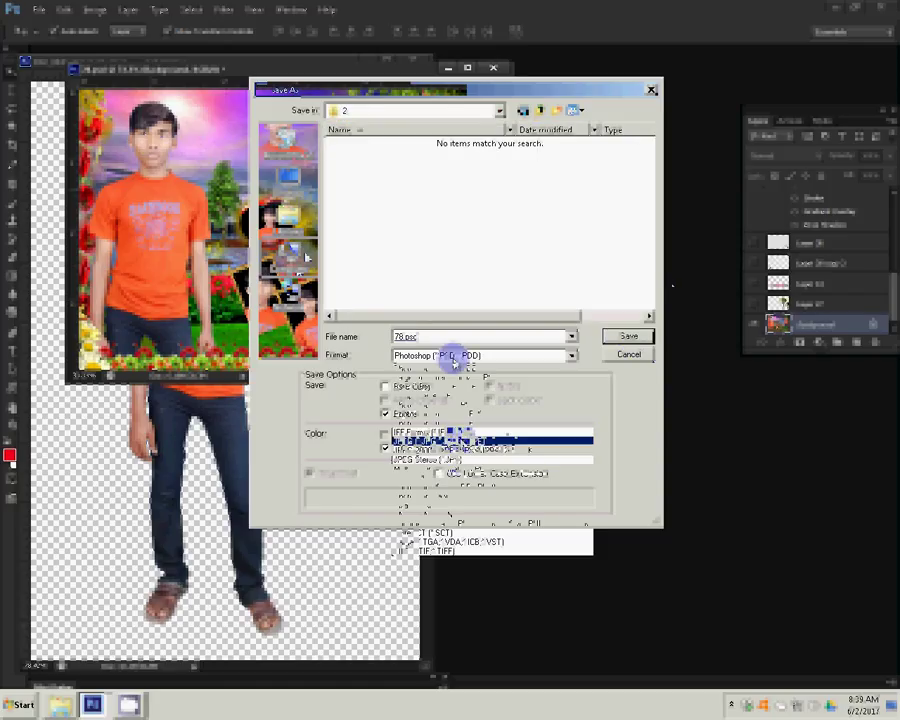
- Save as JPEG named 2-4x6-3 at Quality 11 (Maximum)
{"action": "key", "text": "Return"}
{"action": "left_click", "coordinate": [432, 340]}
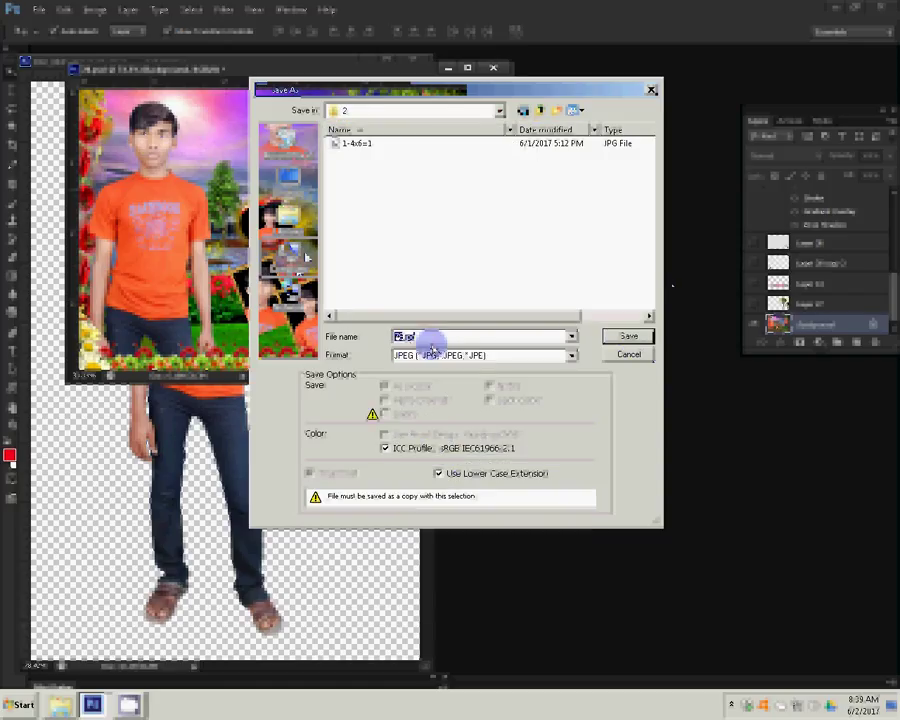
{"action": "type", "text": "2"}
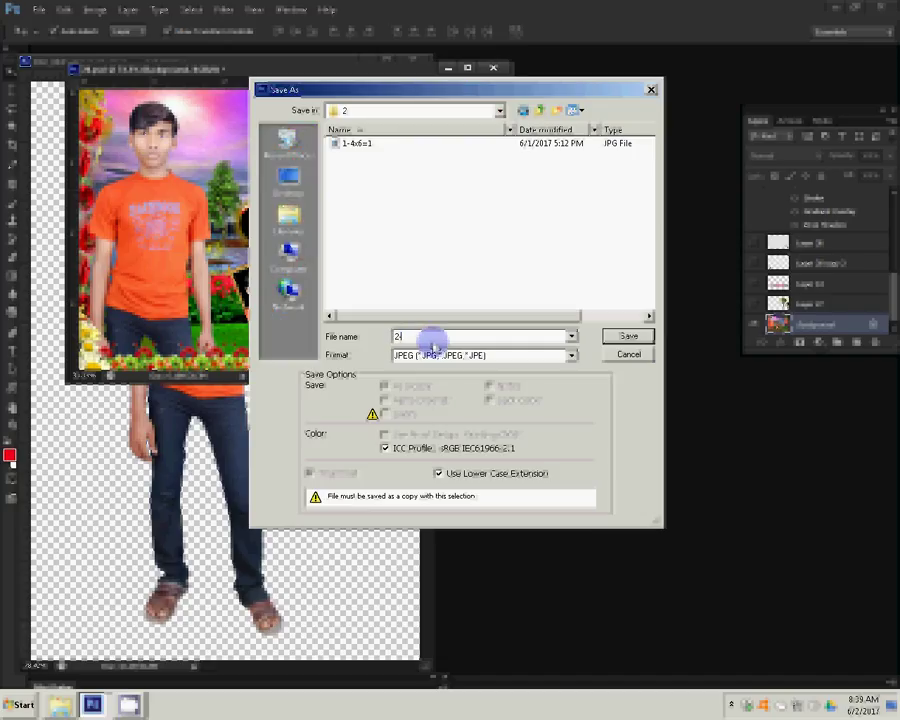
{"action": "type", "text": "-4x6-"}
{"action": "type", "text": "3"}
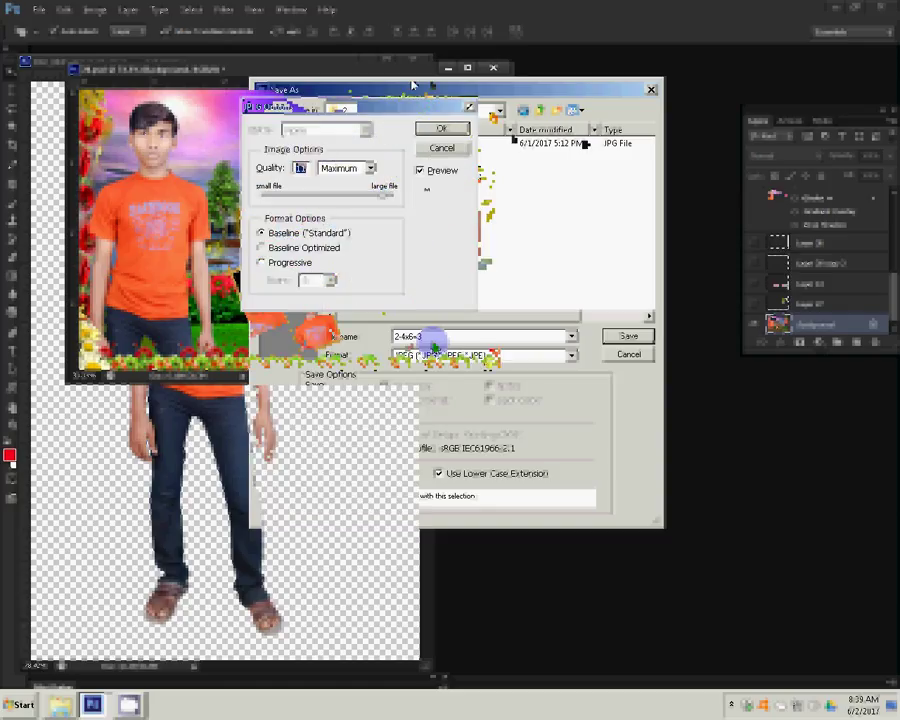
{"action": "left_click", "coordinate": [455, 129]}
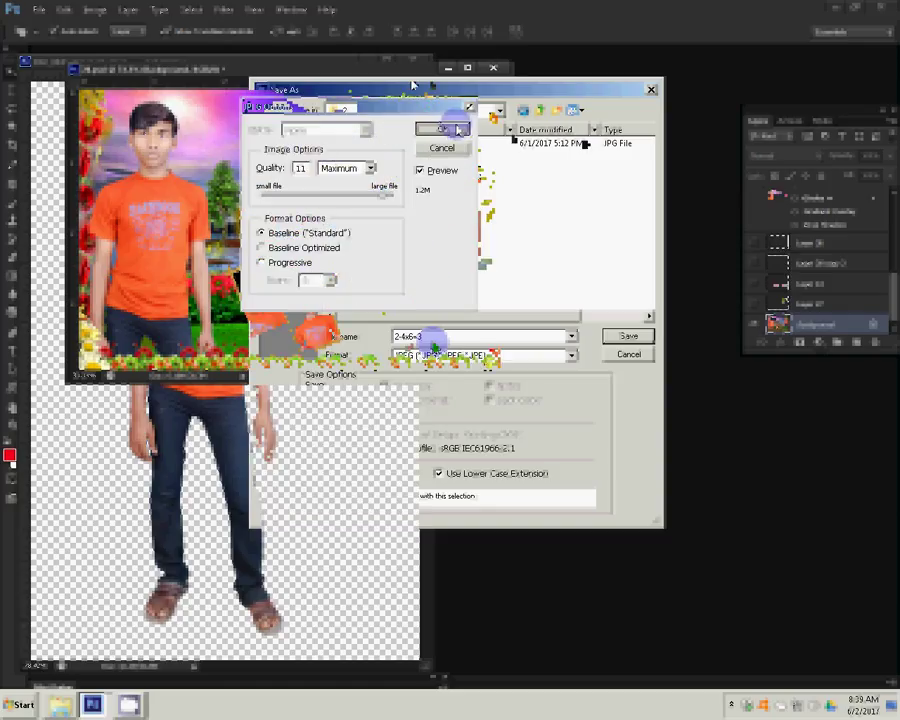